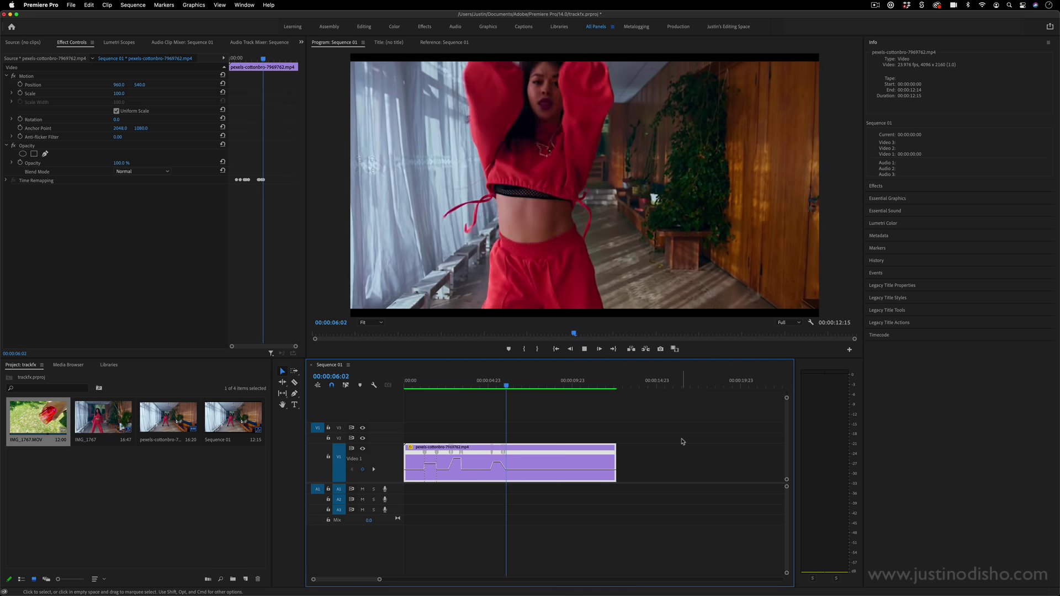
Open IMG_1767.MOV in the Source Monitor and scrub to about 00:00:04:17 in the footage
{"action": "key", "text": "space"}
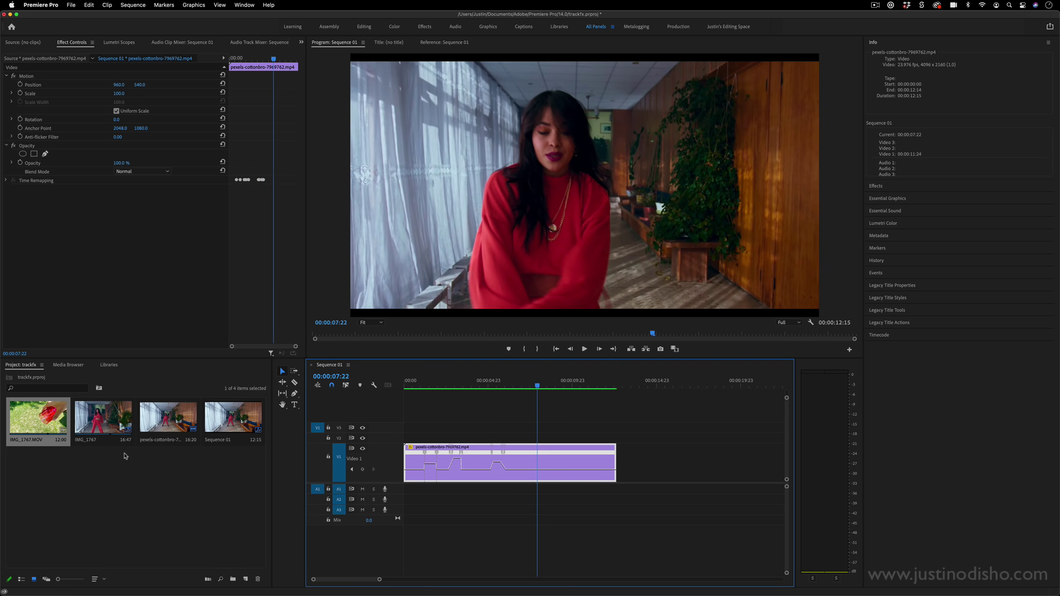
{"action": "left_click", "coordinate": [125, 456]}
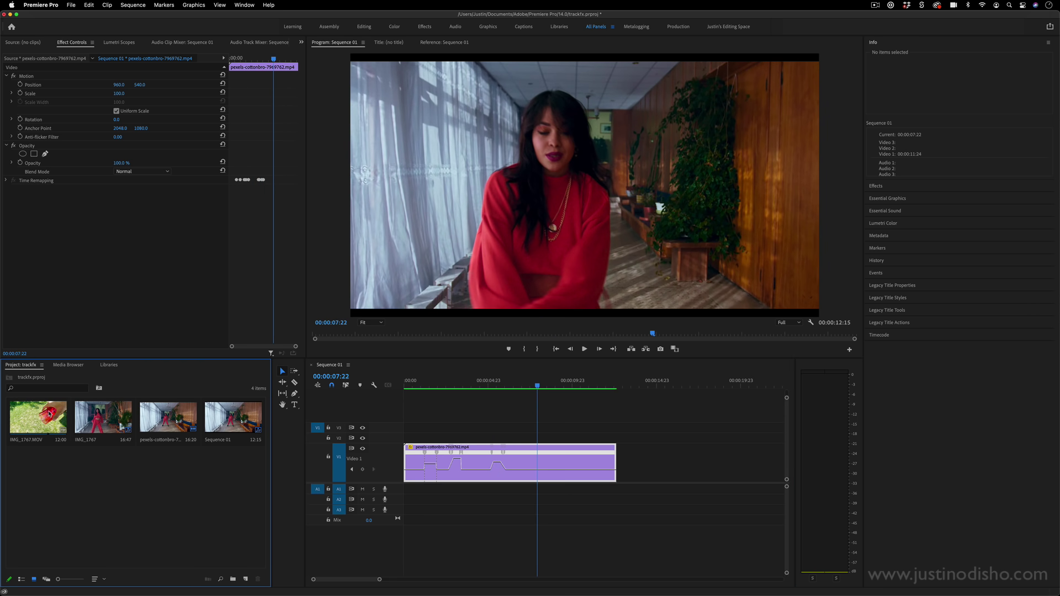
{"action": "left_click", "coordinate": [49, 413]}
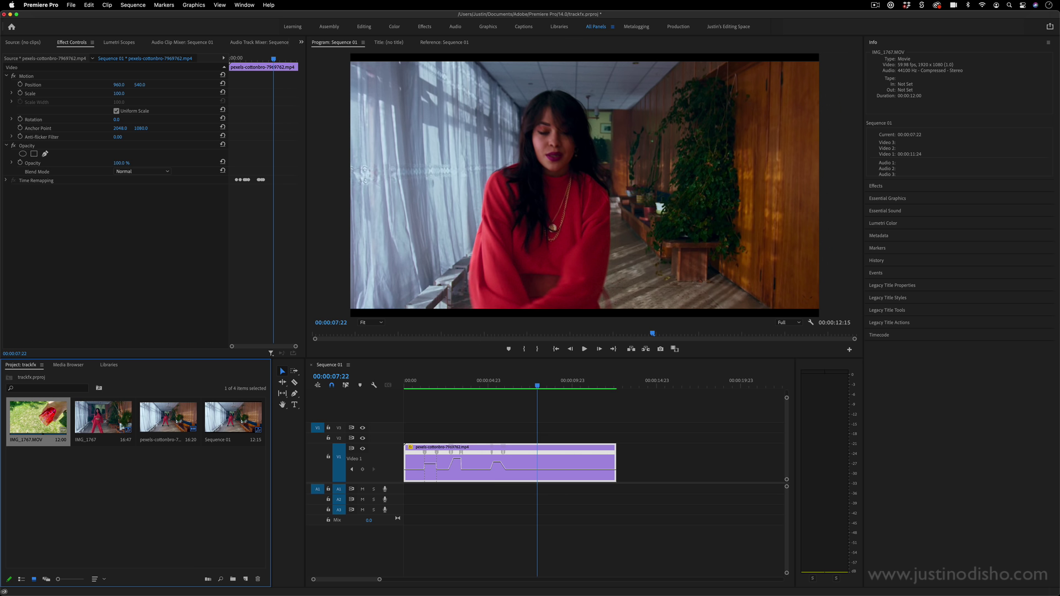
{"action": "double_click", "coordinate": [32, 416]}
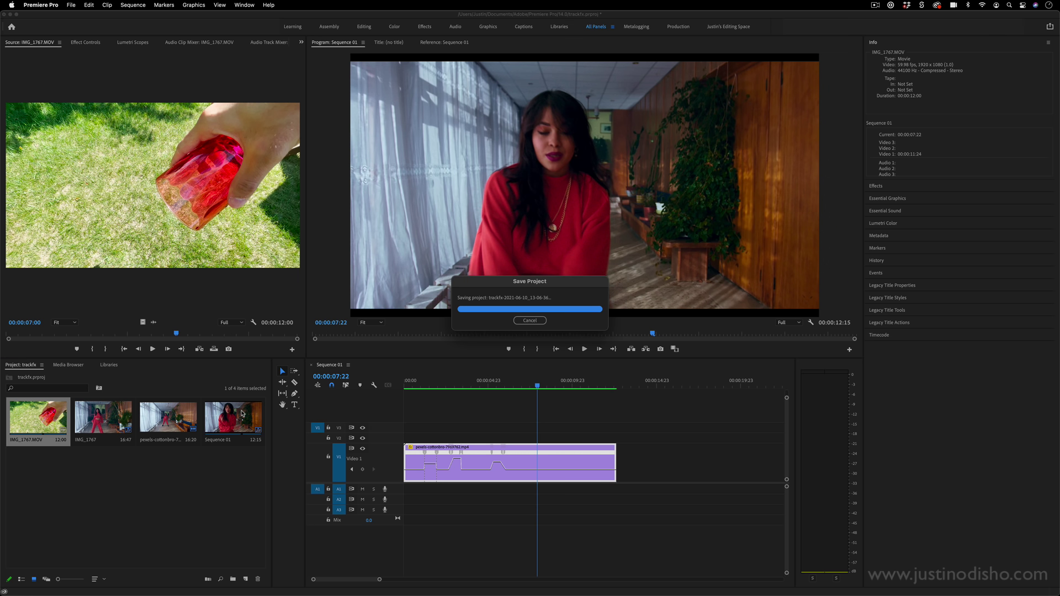
{"action": "left_click", "coordinate": [242, 414]}
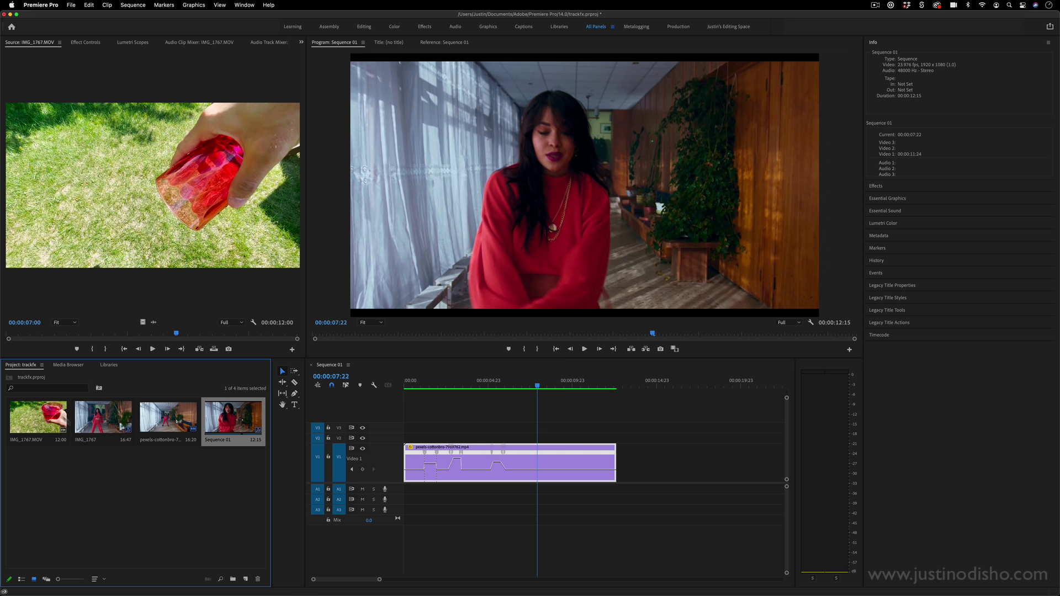
{"action": "double_click", "coordinate": [64, 420]}
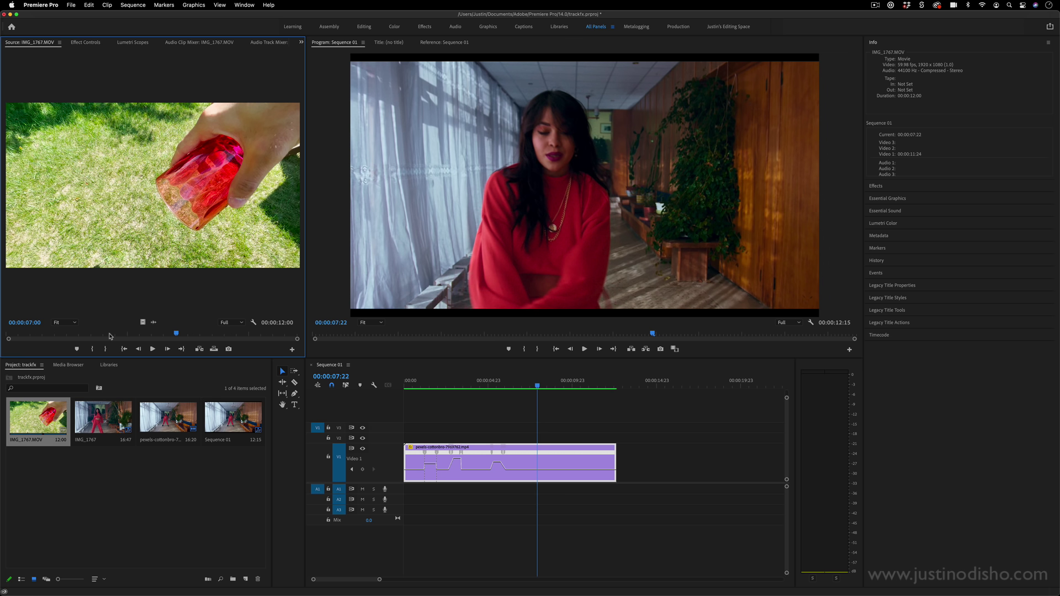
{"action": "mouse_move", "coordinate": [110, 336]}
{"action": "left_mouse_down"}
{"action": "mouse_move", "coordinate": [101, 335]}
{"action": "mouse_move", "coordinate": [111, 337]}
{"action": "left_mouse_up"}
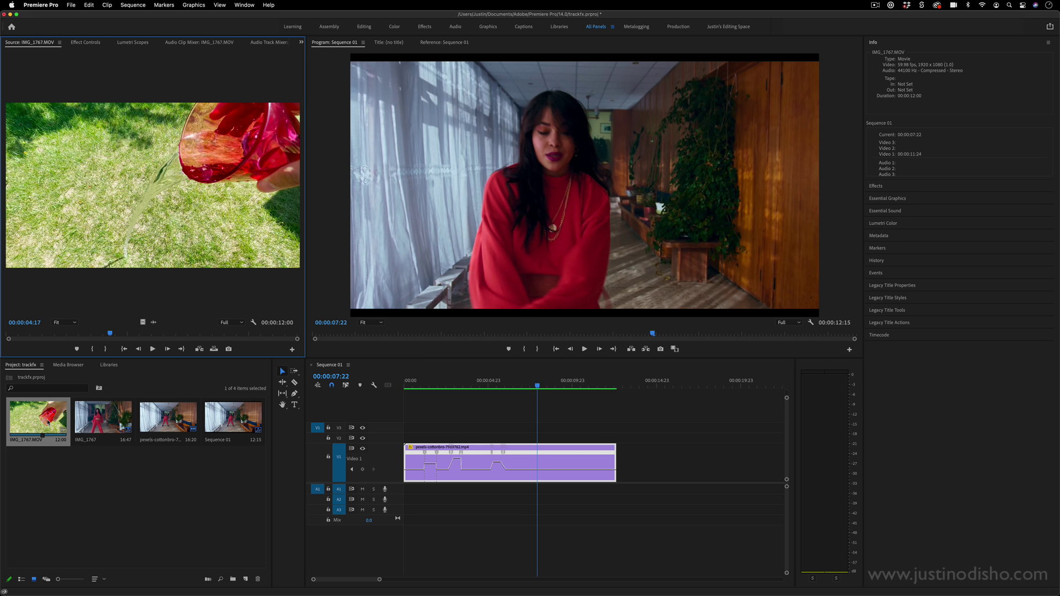
Place IMG_1767.MOV on track V1 after the existing clip, leaving a gap, and play part of it back
{"action": "left_click_drag", "start_coordinate": [46, 422], "coordinate": [697, 476]}
{"action": "left_click", "coordinate": [702, 382]}
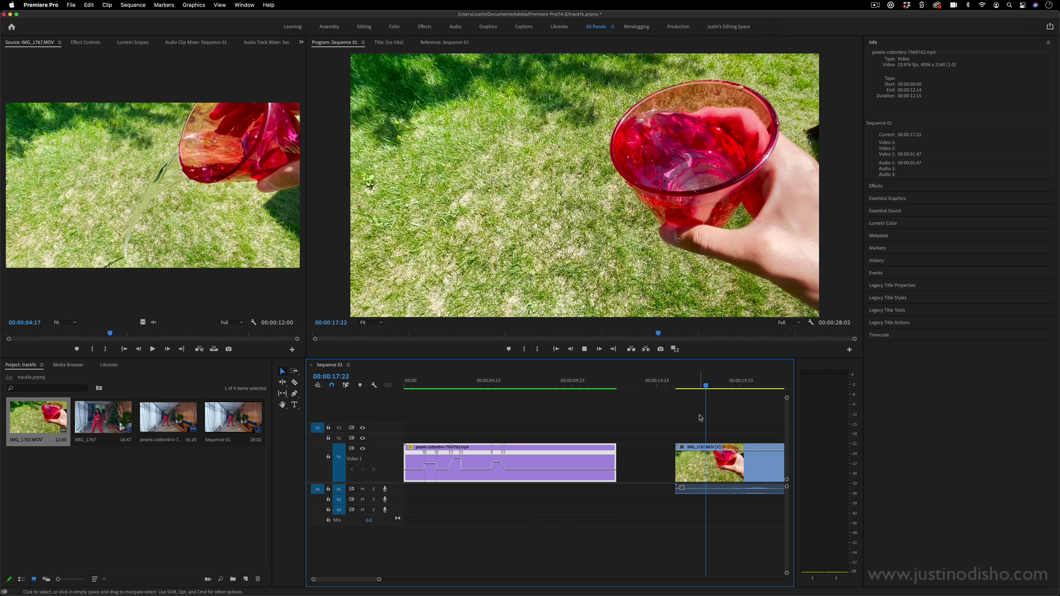
{"action": "key", "text": "space"}
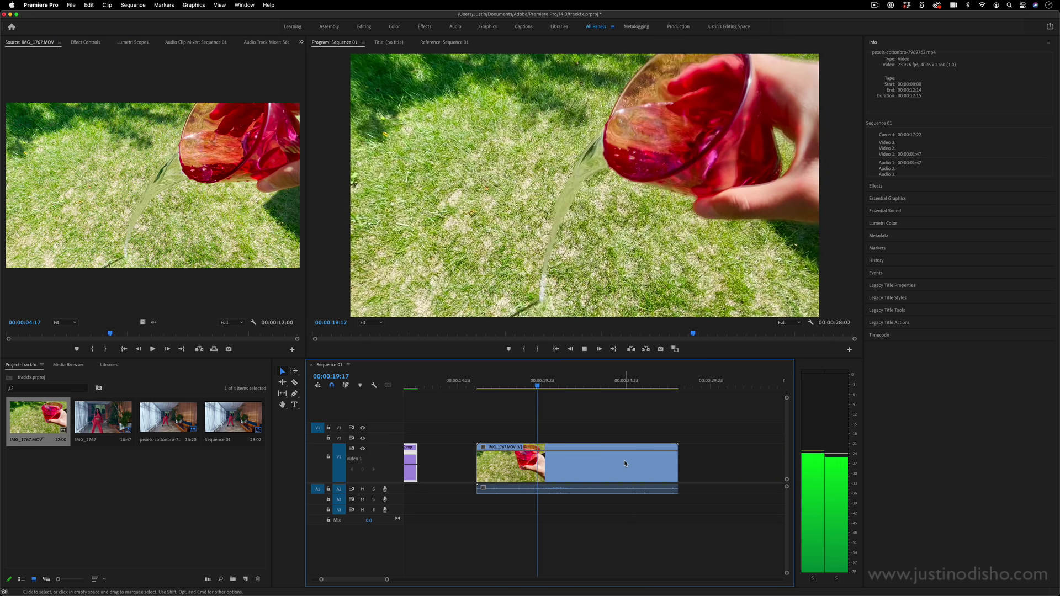
{"action": "key", "text": "space"}
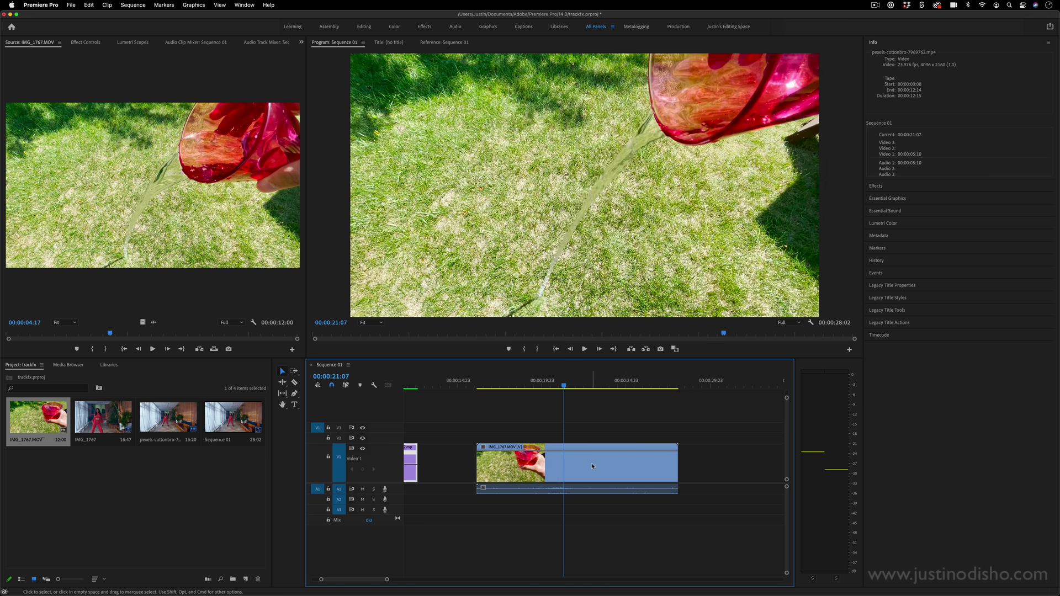
Set the speed of the IMG_1767.MOV clip in the sequence to 50%
{"action": "right_click", "coordinate": [593, 464]}
{"action": "left_click", "coordinate": [616, 423]}
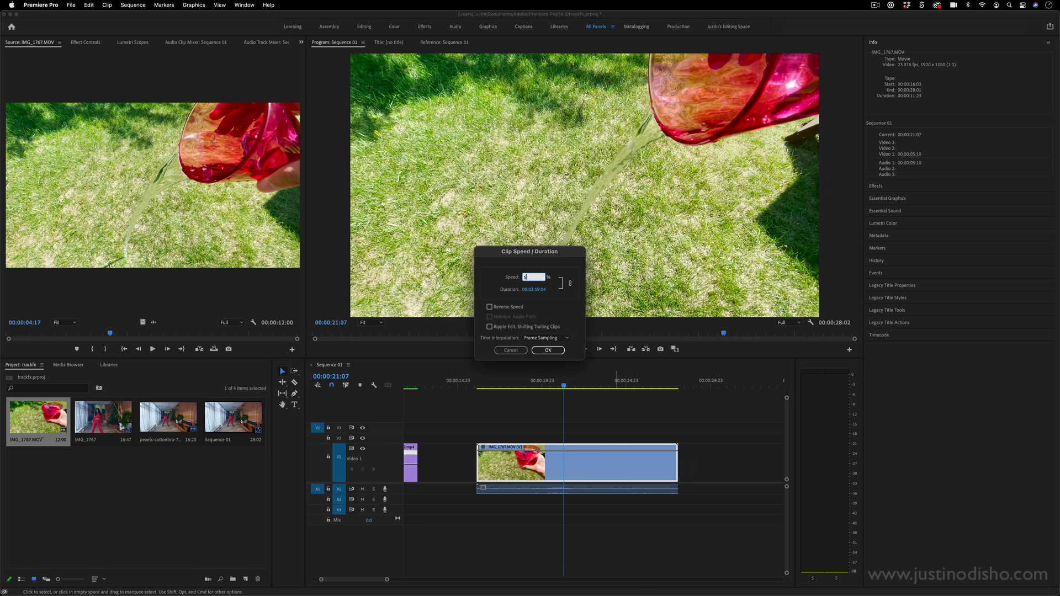
{"action": "key", "text": "Return"}
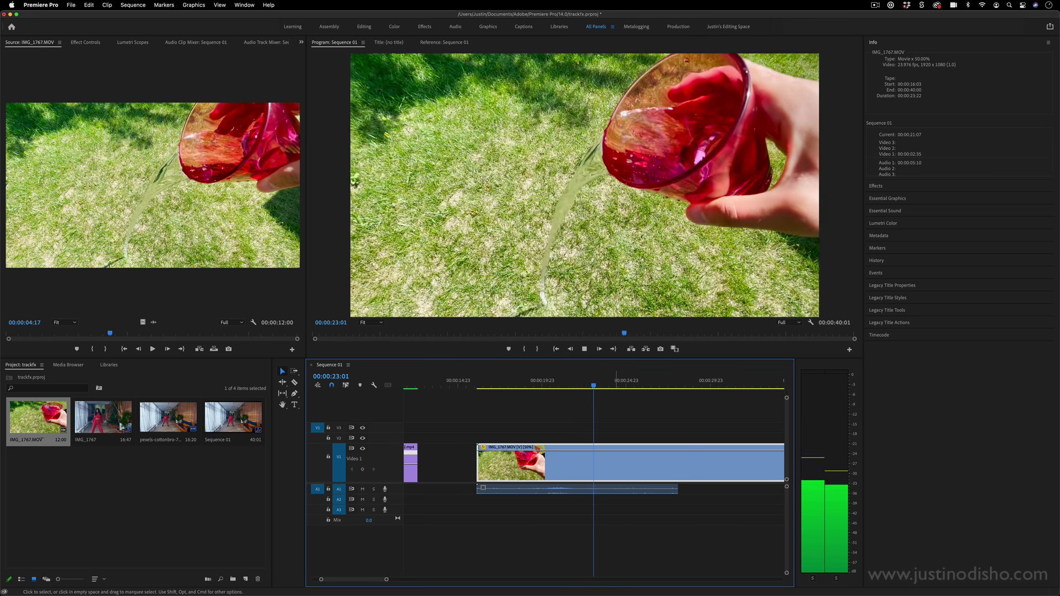
Slow the IMG_1767.MOV clip to 10% speed and play it back to judge the motion
{"action": "right_click", "coordinate": [627, 474]}
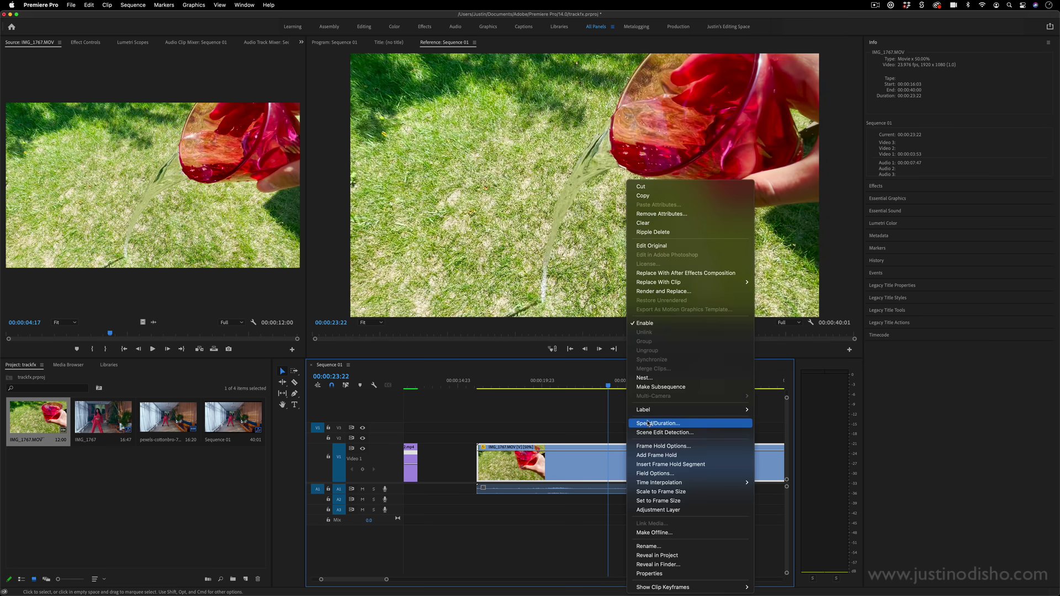
{"action": "left_click", "coordinate": [648, 424]}
{"action": "type", "text": "10"}
{"action": "key", "text": "Return"}
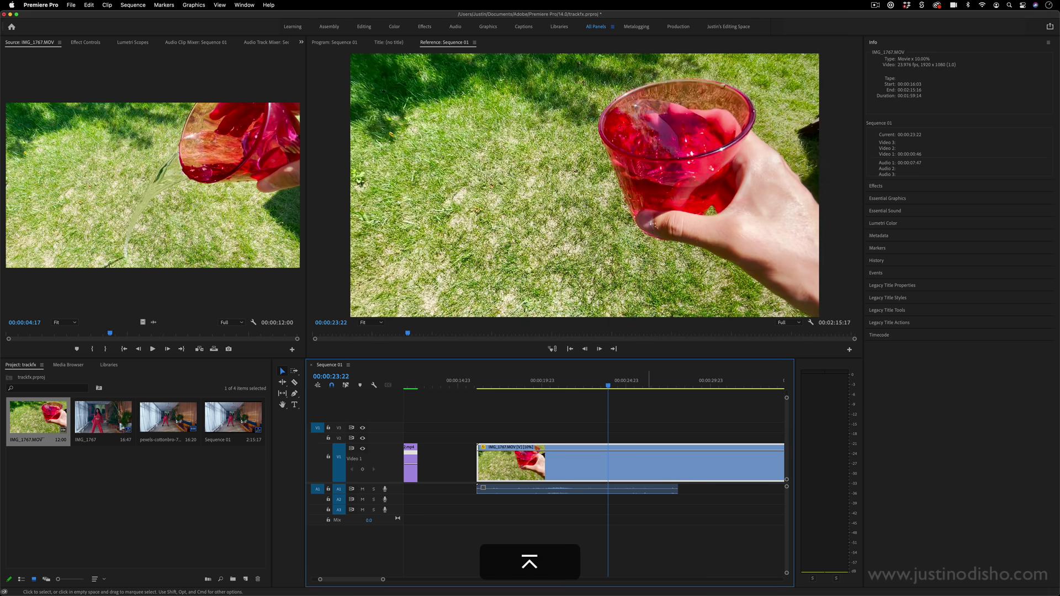
{"action": "key", "text": "space"}
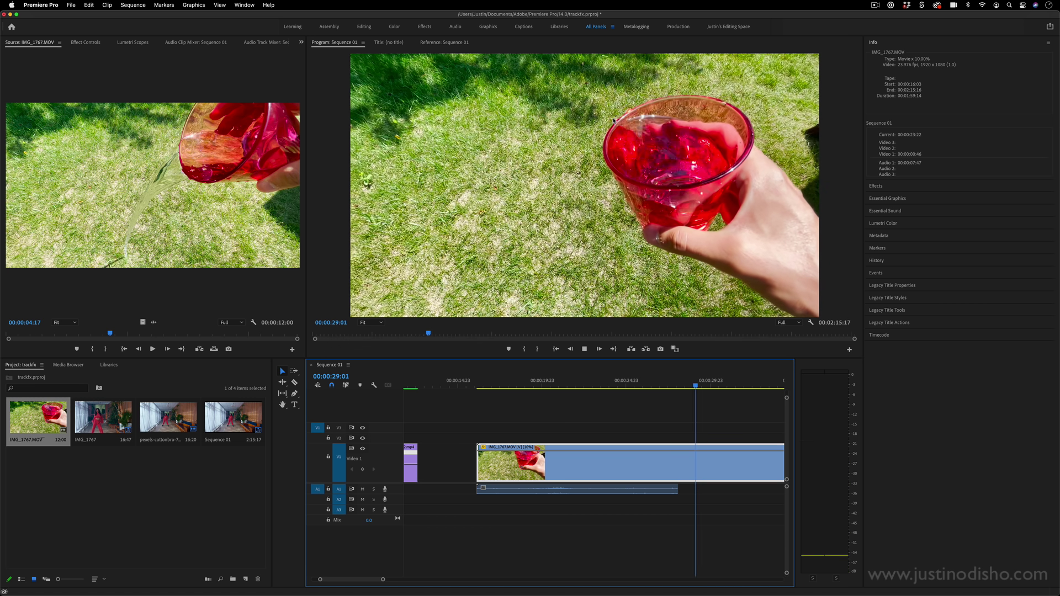
{"action": "key", "text": "space"}
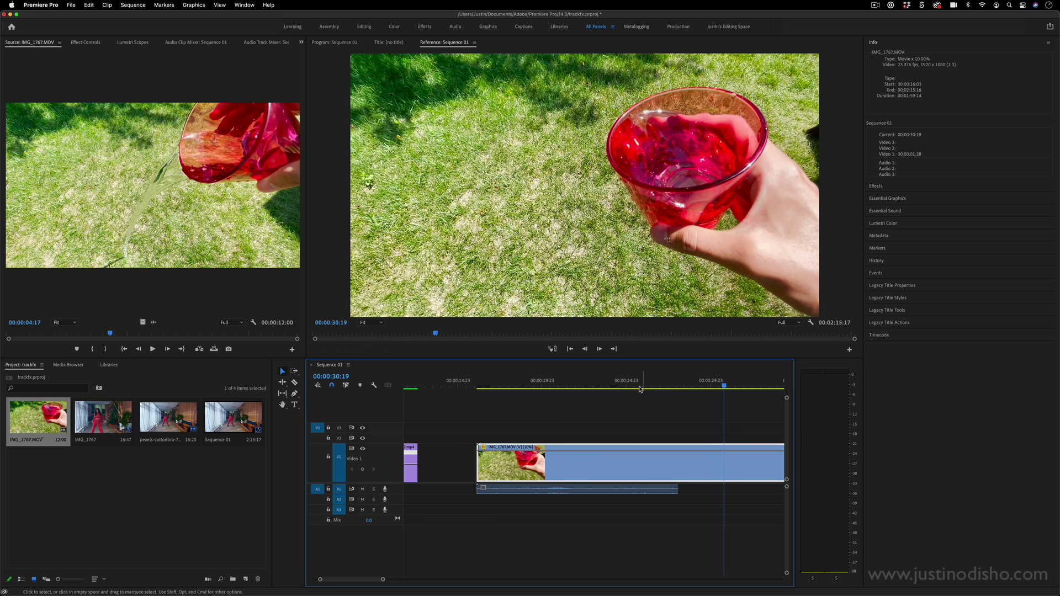
Change the IMG_1767.MOV clip's time interpolation to Optical Flow and preview the slowed footage
{"action": "left_click_drag", "start_coordinate": [641, 390], "coordinate": [600, 392]}
{"action": "right_click", "coordinate": [638, 457]}
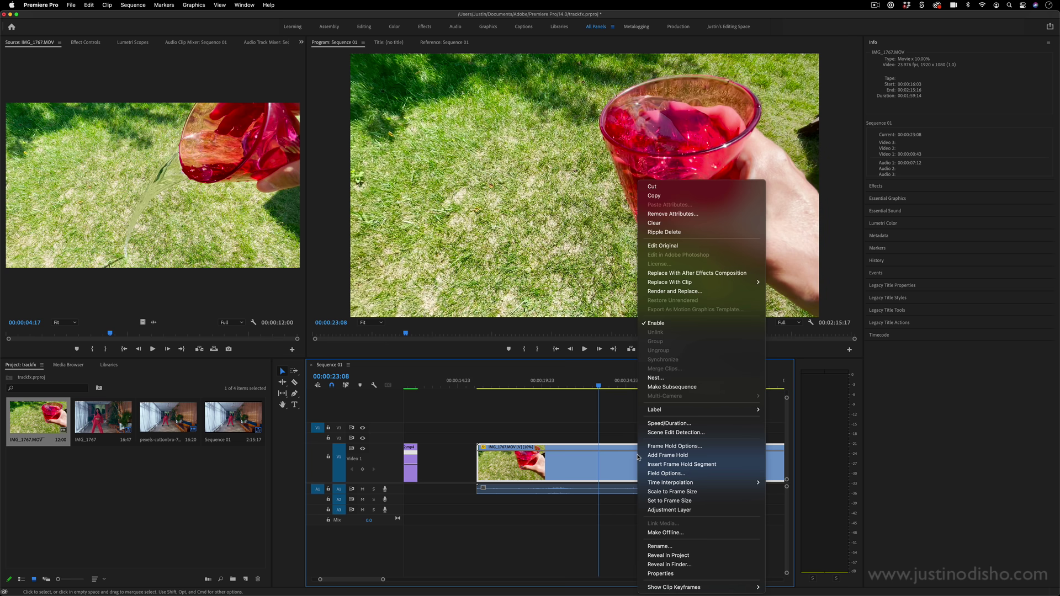
{"action": "left_click", "coordinate": [609, 469]}
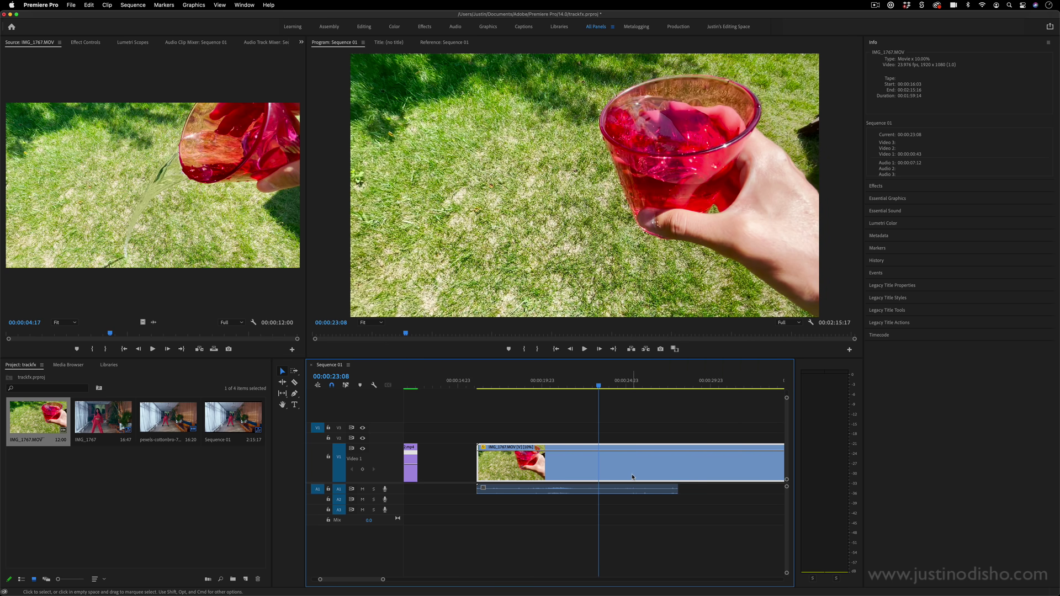
{"action": "right_click", "coordinate": [634, 470]}
{"action": "left_click", "coordinate": [666, 423]}
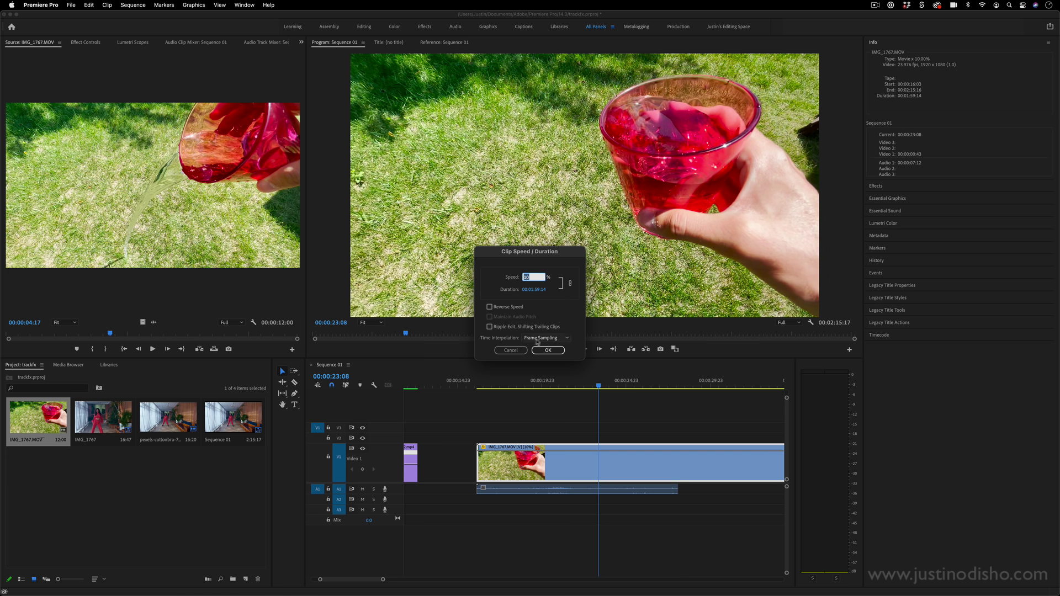
{"action": "left_click", "coordinate": [544, 338]}
{"action": "left_click", "coordinate": [545, 362]}
{"action": "left_click", "coordinate": [548, 350]}
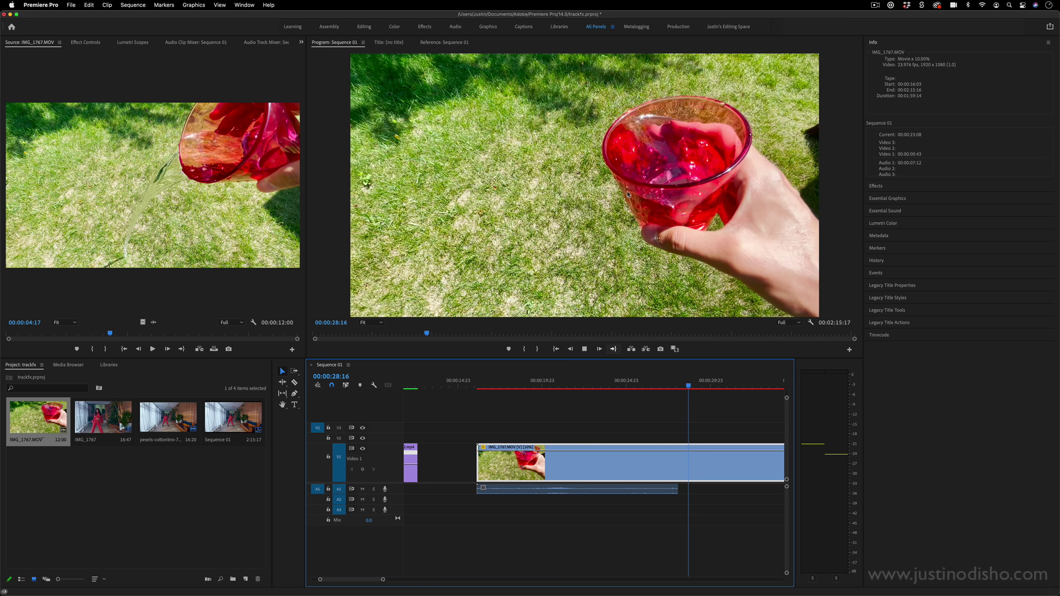
{"action": "key", "text": "space"}
Display the Time Remapping Speed keyframe line on the IMG_1767.MOV video clip
{"action": "left_click_drag", "start_coordinate": [731, 428], "coordinate": [568, 525]}
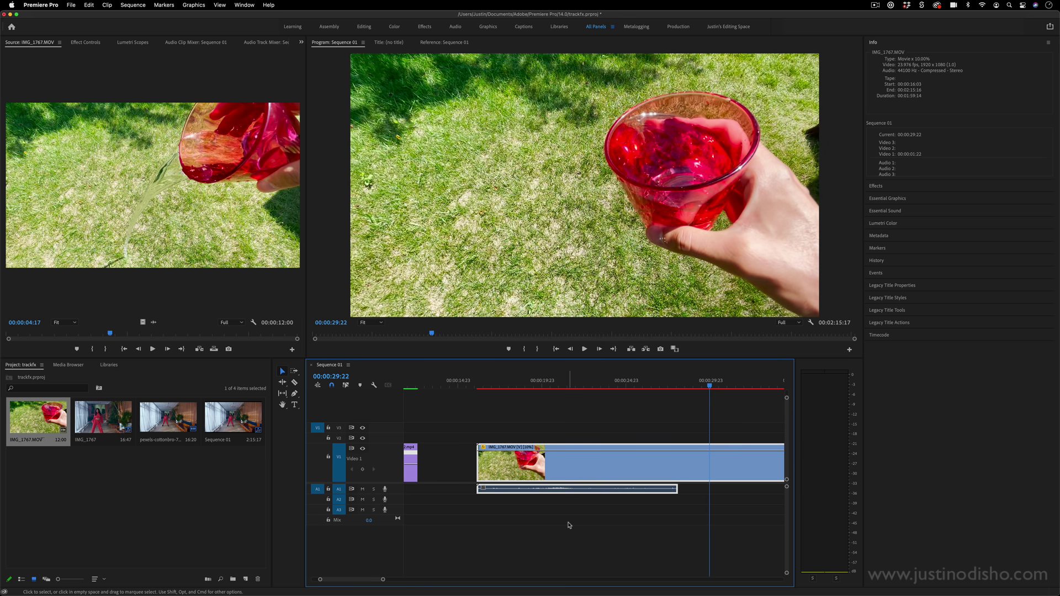
{"action": "left_click", "coordinate": [618, 517]}
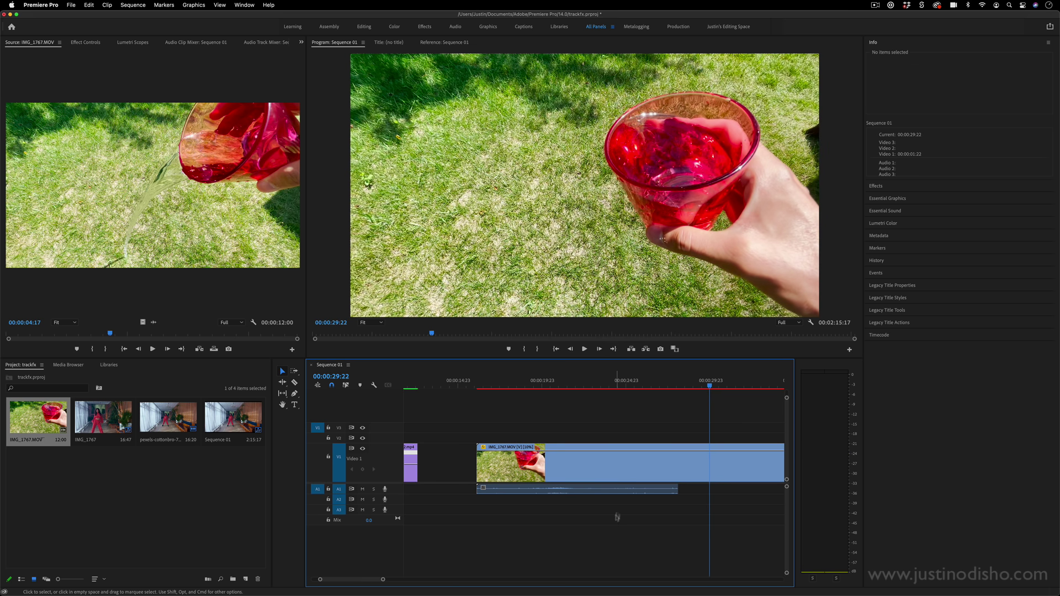
{"action": "right_click", "coordinate": [612, 466]}
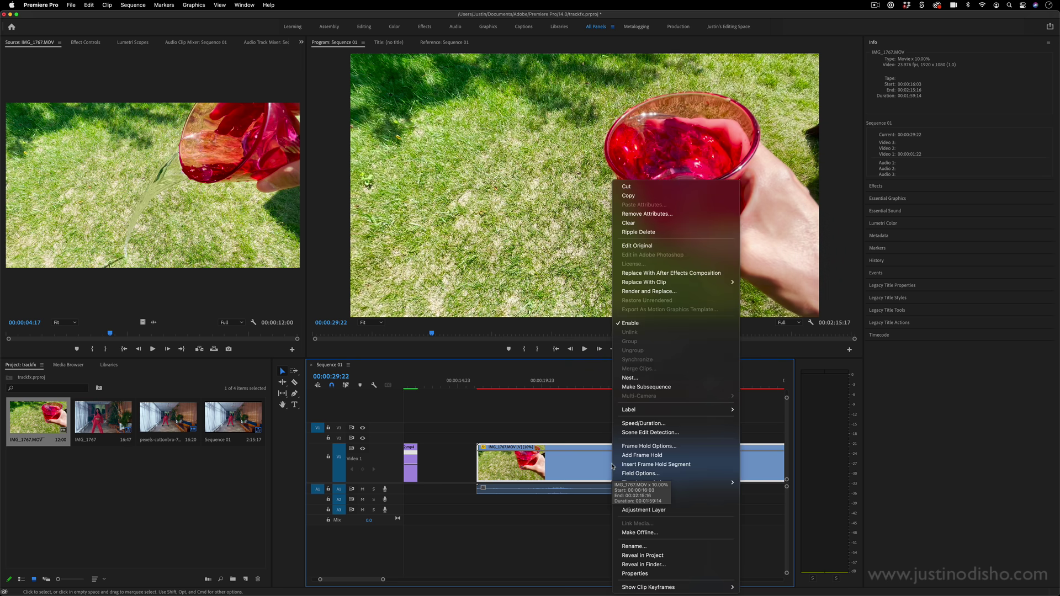
{"action": "mouse_move", "coordinate": [659, 585]}
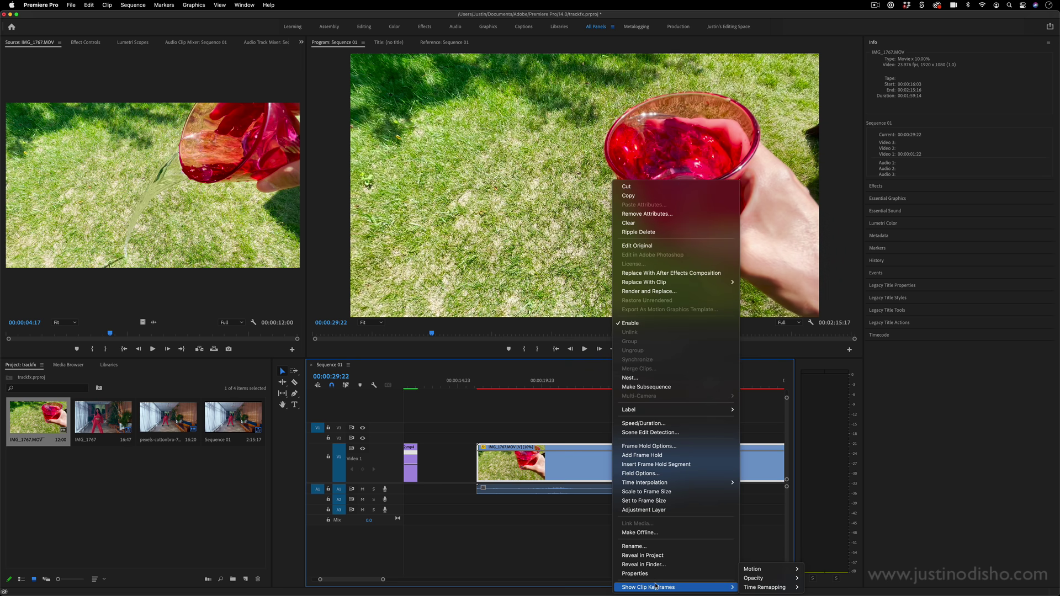
{"action": "mouse_move", "coordinate": [768, 588]}
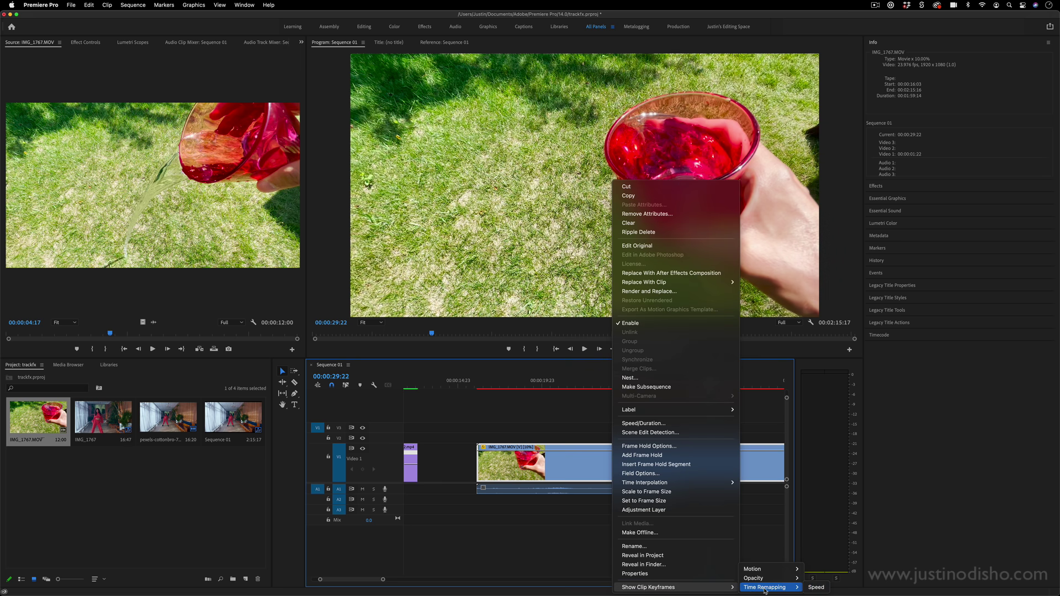
{"action": "left_click", "coordinate": [817, 588]}
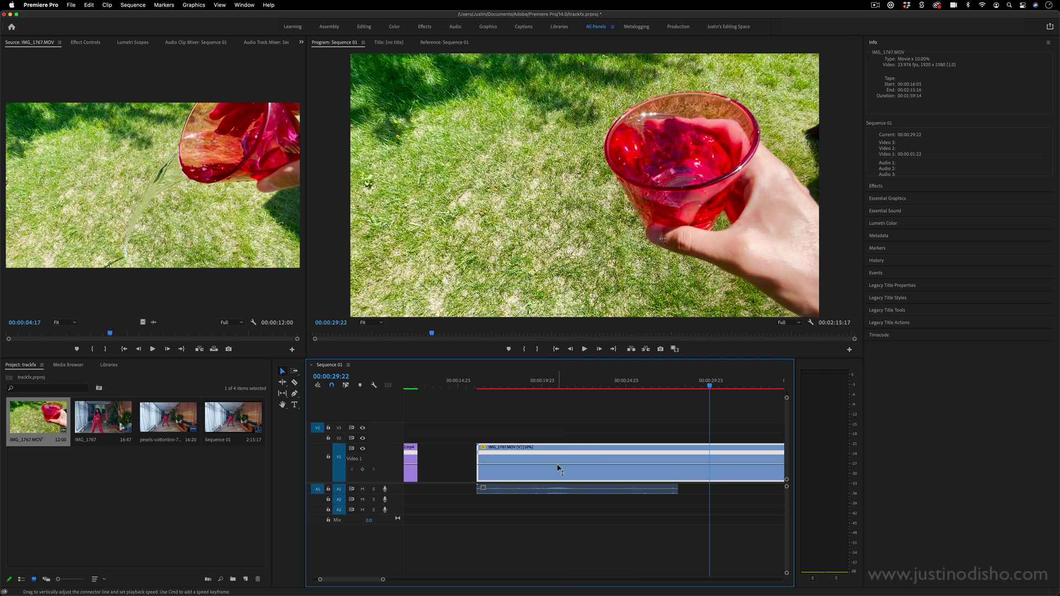
Add two speed keyframes about three seconds apart on IMG_1767.MOV and raise the playback speed of the segment between them
{"action": "key", "text": "super"}
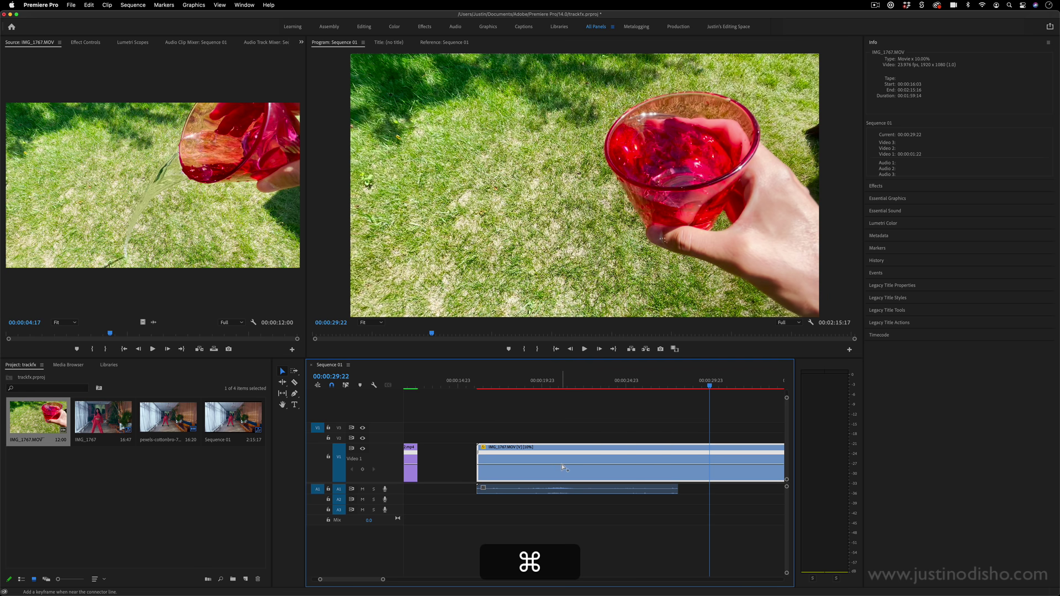
{"action": "left_click", "coordinate": [636, 467], "text": "super"}
{"action": "left_click", "coordinate": [690, 468], "text": "super"}
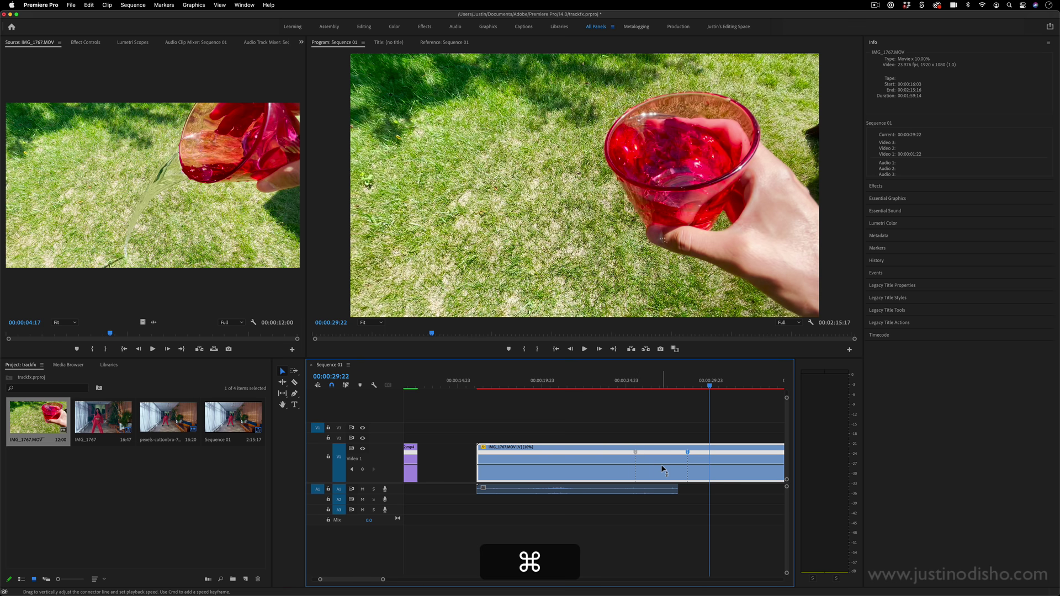
{"action": "left_click_drag", "start_coordinate": [663, 470], "coordinate": [663, 458]}
{"action": "left_click_drag", "start_coordinate": [664, 396], "coordinate": [663, 397]}
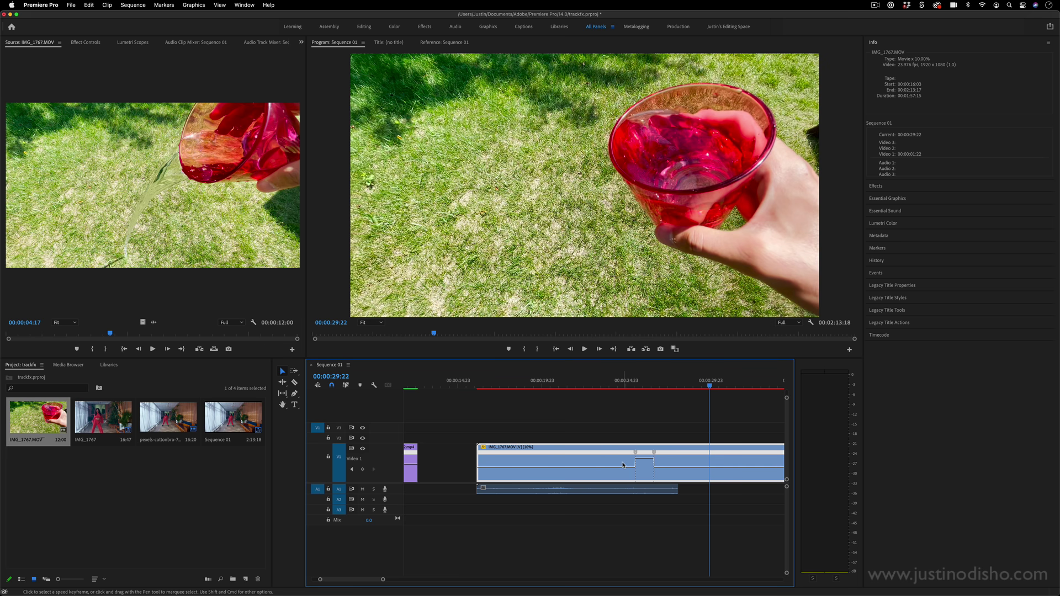
Split the second speed keyframe to ramp gradually out of the fast segment, and play the transition back
{"action": "mouse_move", "coordinate": [656, 452]}
{"action": "left_mouse_down"}
{"action": "mouse_move", "coordinate": [647, 456]}
{"action": "mouse_move", "coordinate": [662, 455]}
{"action": "left_mouse_up"}
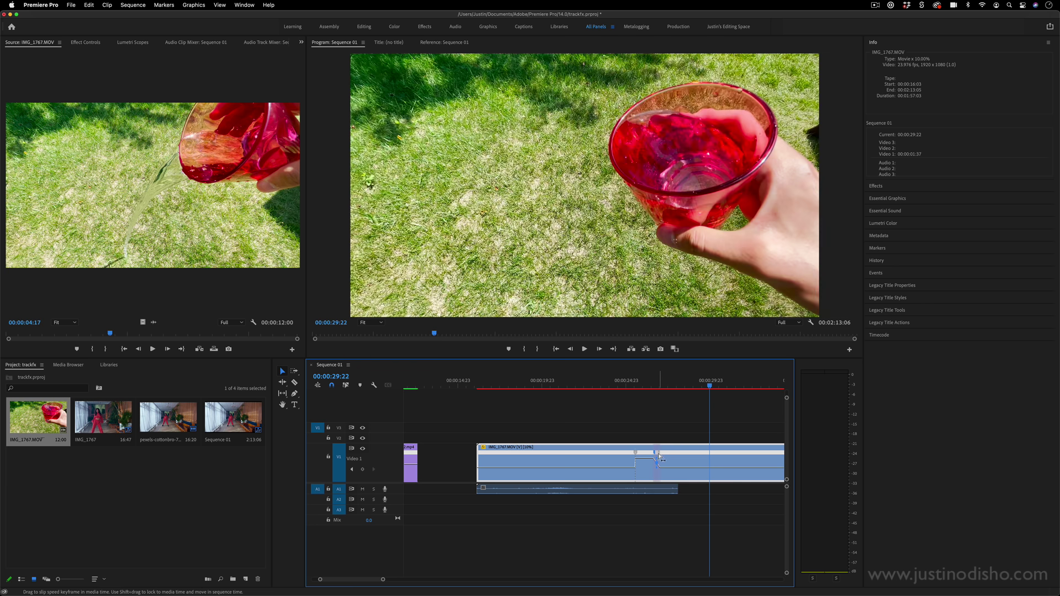
{"action": "left_click_drag", "start_coordinate": [642, 388], "coordinate": [615, 390]}
{"action": "key", "text": "space"}
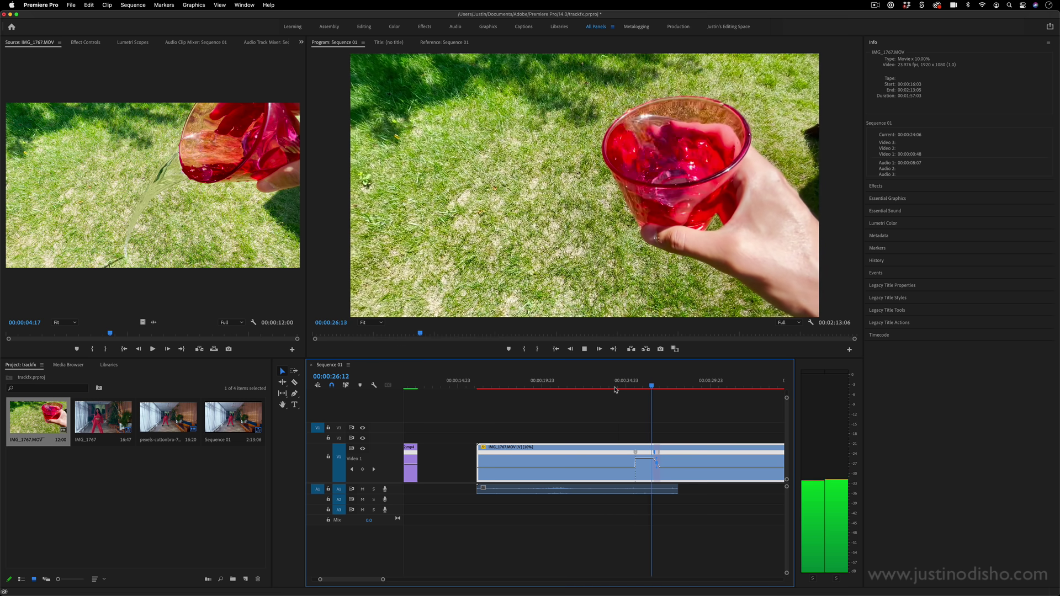
{"action": "left_click_drag", "start_coordinate": [635, 453], "coordinate": [635, 453]}
{"action": "key", "text": "space"}
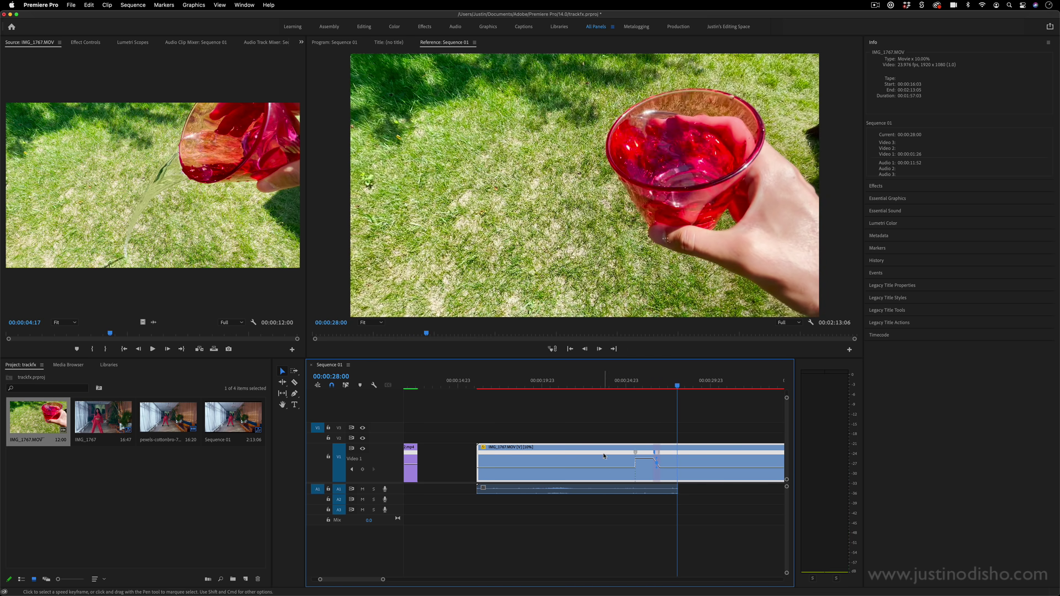
Set the overall speed of the ramped IMG_1767.MOV clip to 50% and play back around the speed ramp
{"action": "right_click", "coordinate": [605, 456]}
{"action": "left_click", "coordinate": [639, 423]}
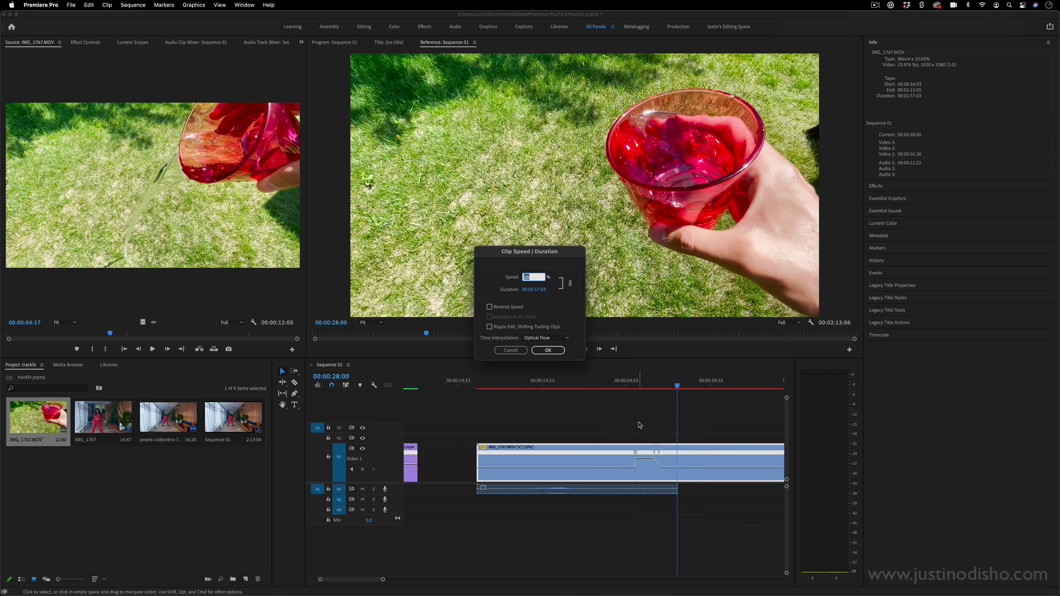
{"action": "key", "text": "Return"}
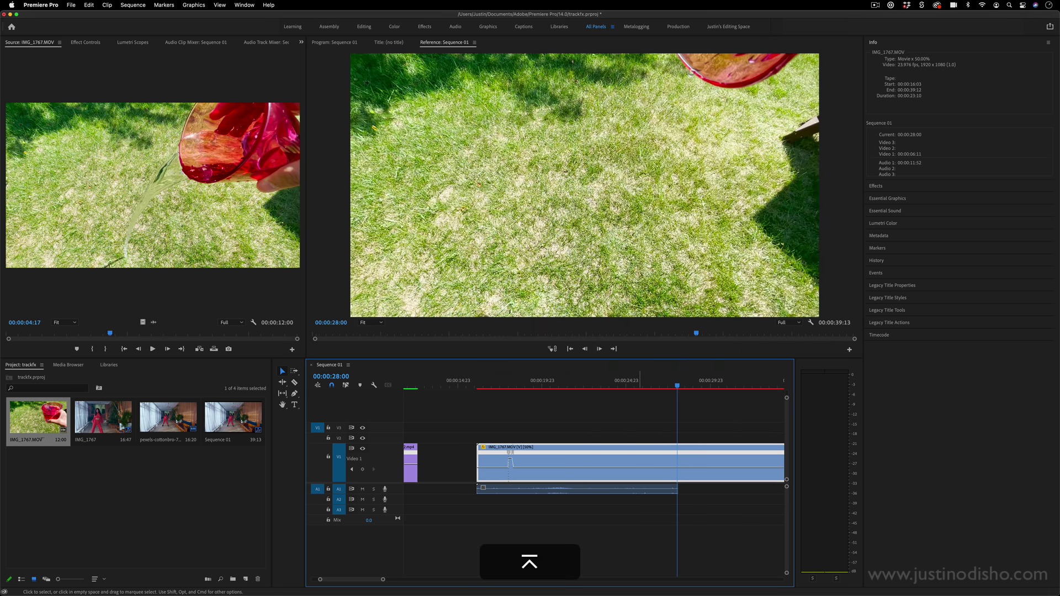
{"action": "left_click", "coordinate": [507, 383]}
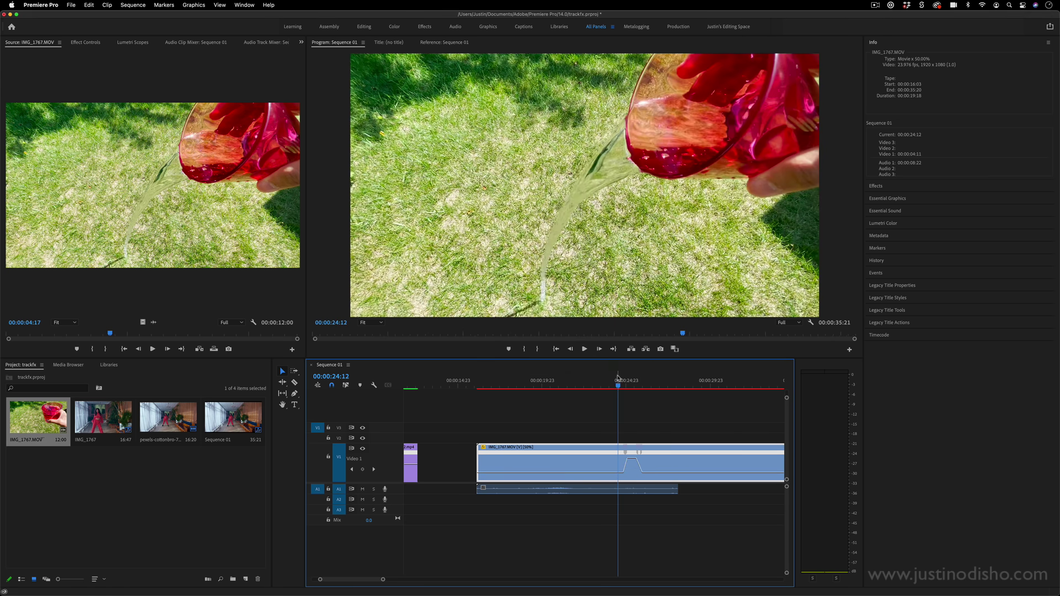
{"action": "left_click_drag", "start_coordinate": [618, 378], "coordinate": [596, 379]}
{"action": "key", "text": "space"}
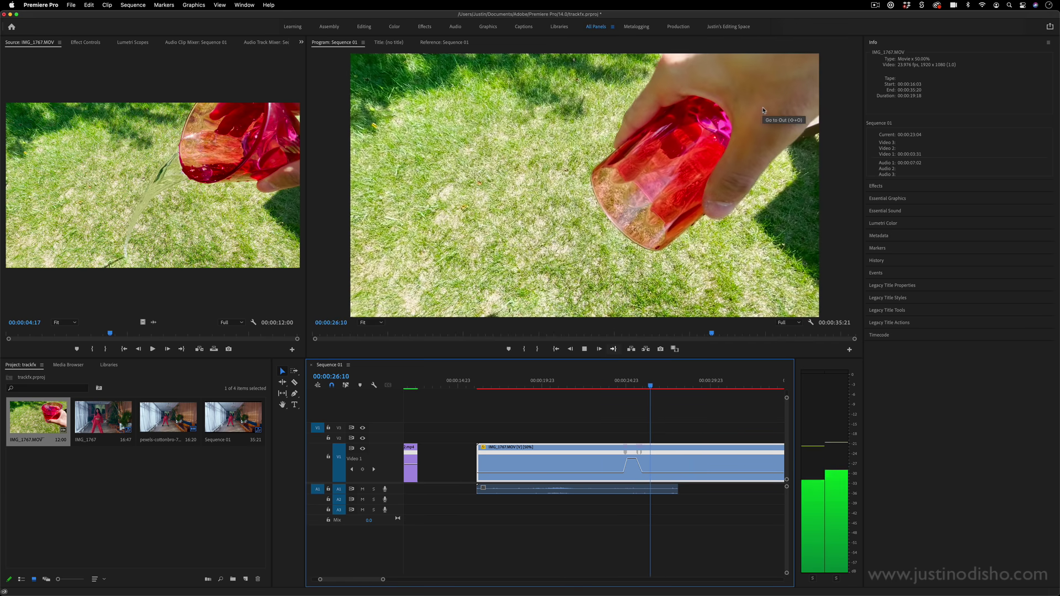
Stop playback and delete the ramped IMG_1767.MOV clip's video and audio from the sequence
{"action": "key", "text": "space"}
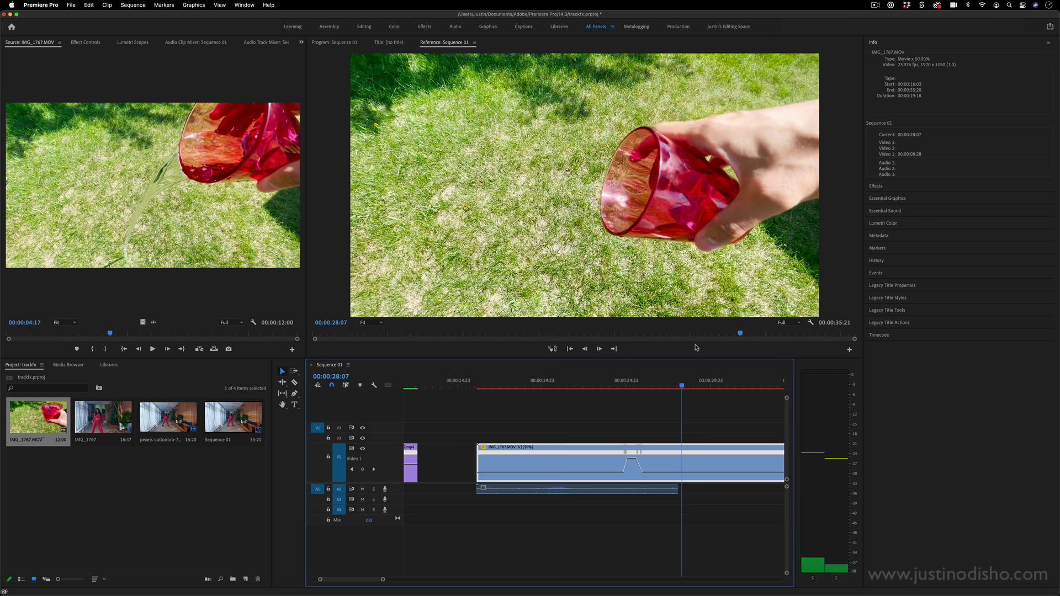
{"action": "left_click_drag", "start_coordinate": [733, 414], "coordinate": [583, 525]}
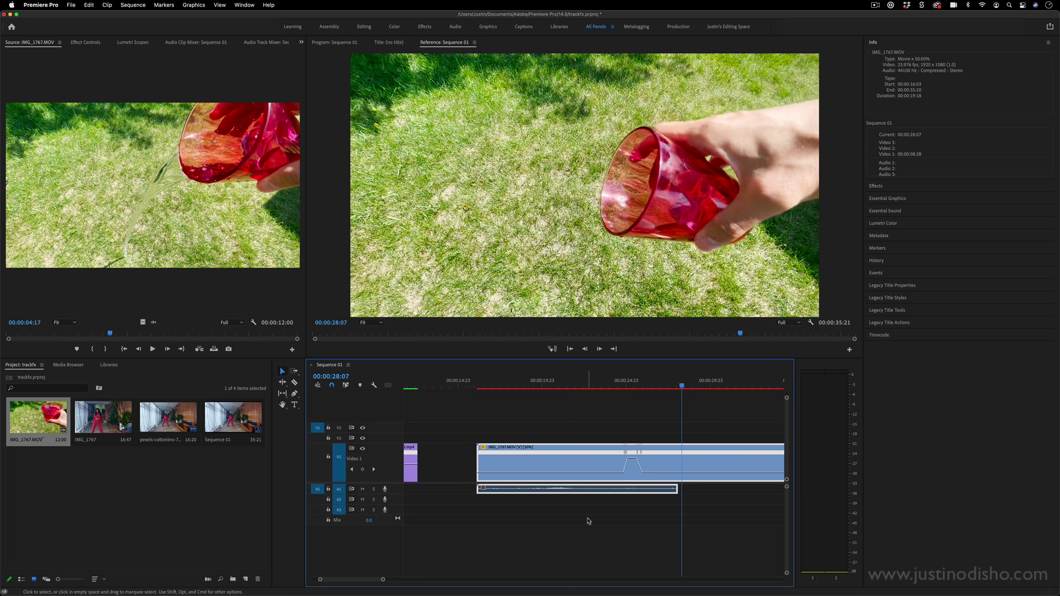
{"action": "key", "text": "BackSpace"}
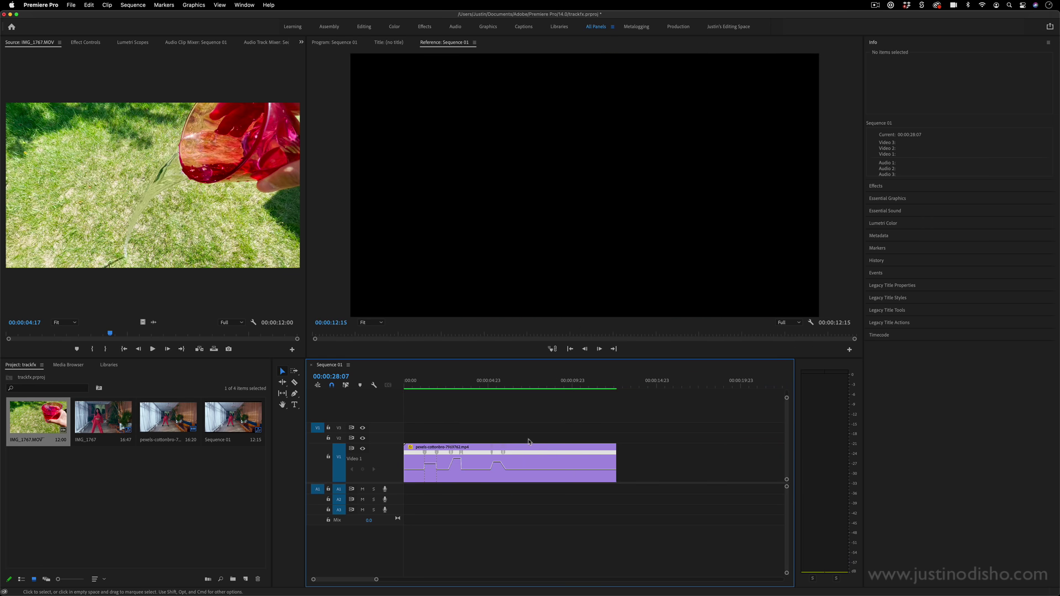
Place a fresh copy of pexels-cottonbro-7969762.mp4 at the start of the sequence and enlarge the Video 1 track height
{"action": "left_click_drag", "start_coordinate": [437, 383], "coordinate": [410, 385]}
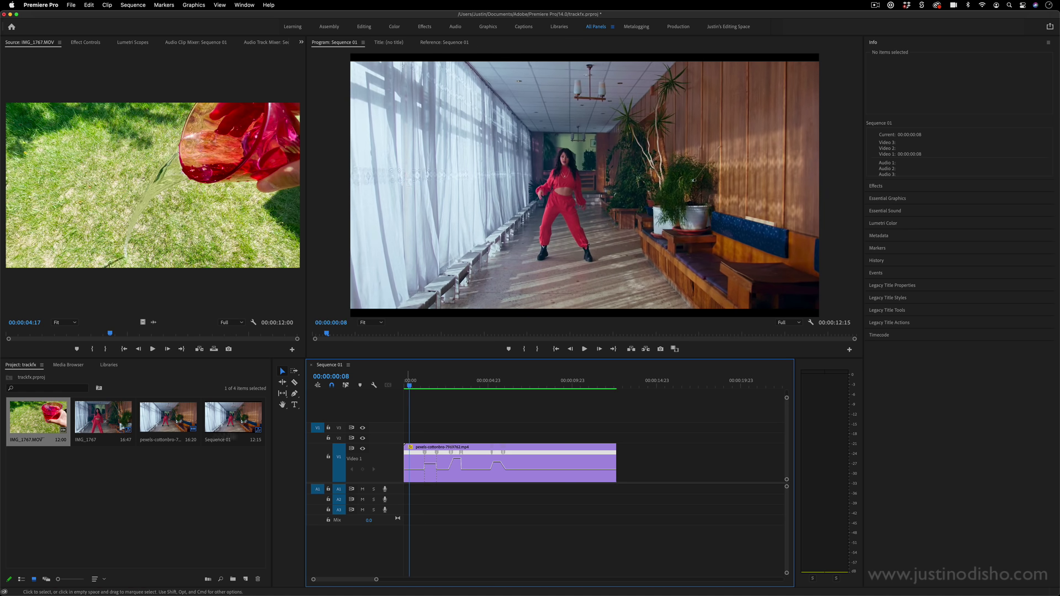
{"action": "left_click_drag", "start_coordinate": [103, 417], "coordinate": [628, 473]}
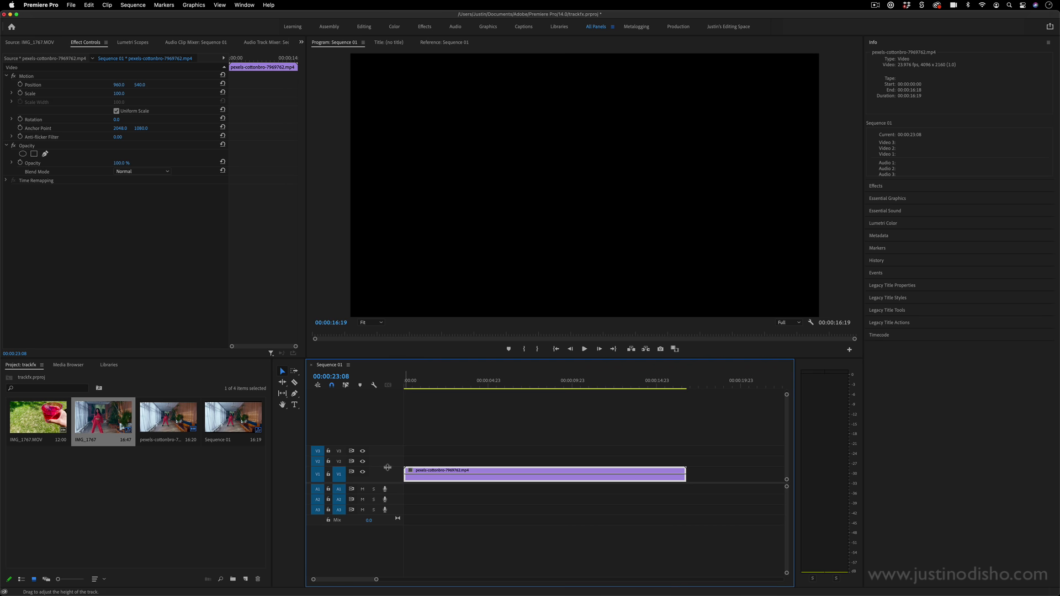
{"action": "left_click_drag", "start_coordinate": [388, 467], "coordinate": [389, 446]}
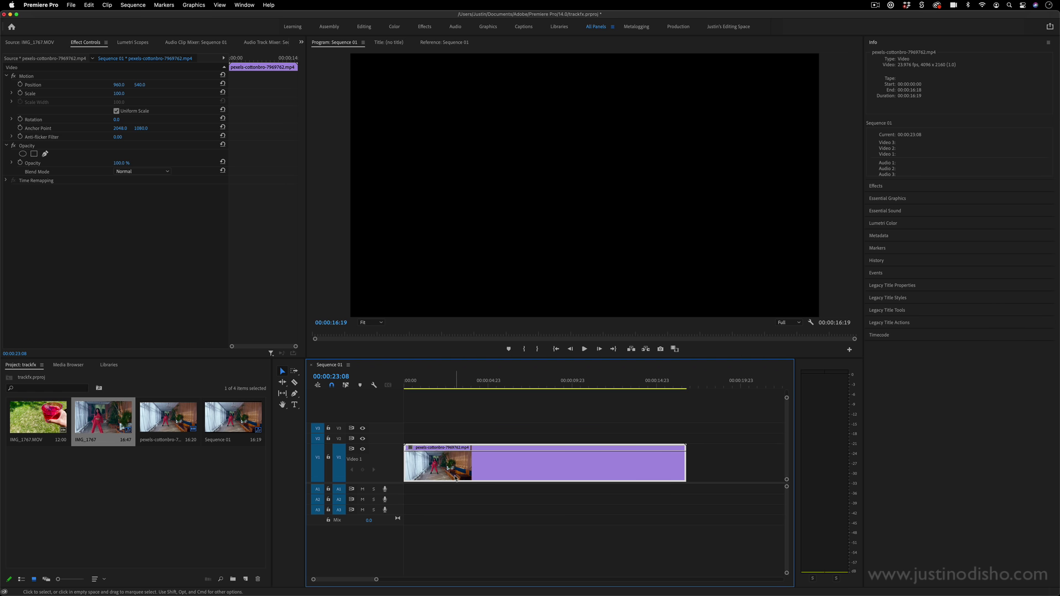
Display the Time Remapping Speed keyframe line on the pexels-cottonbro-7969762.mp4 clip
{"action": "right_click", "coordinate": [478, 467]}
{"action": "mouse_move", "coordinate": [544, 587]}
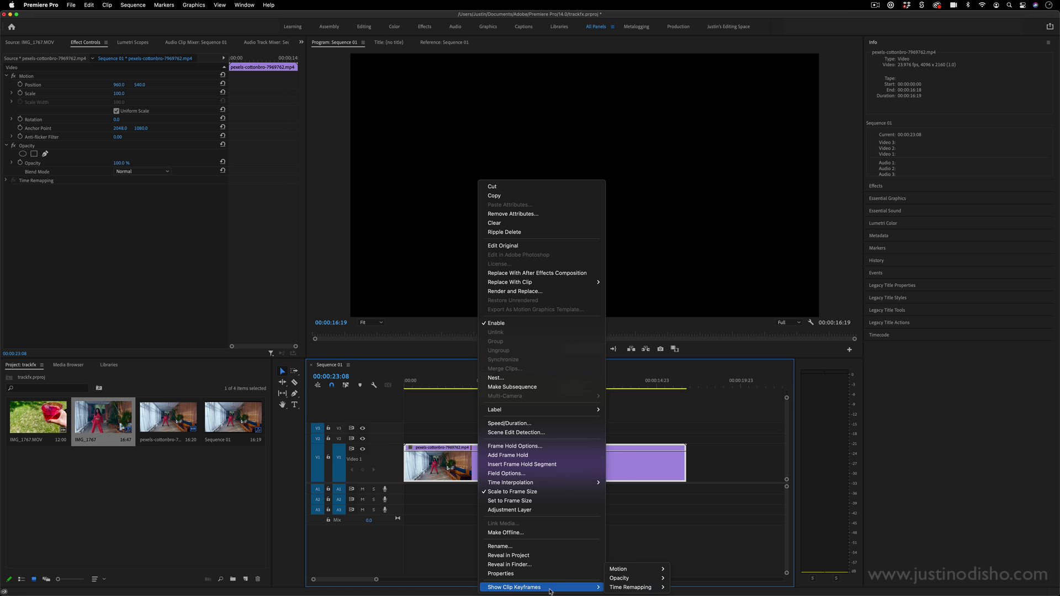
{"action": "left_click", "coordinate": [685, 588]}
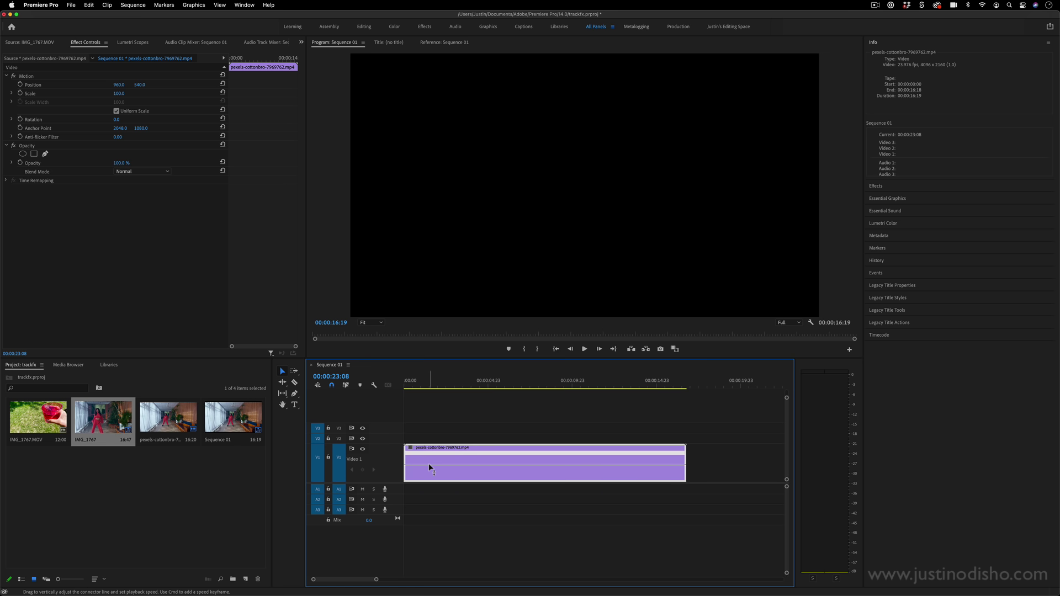
Play the opening of the dance clip to find the first ramp point and add a speed keyframe at 00:00:01:06
{"action": "left_click", "coordinate": [406, 386]}
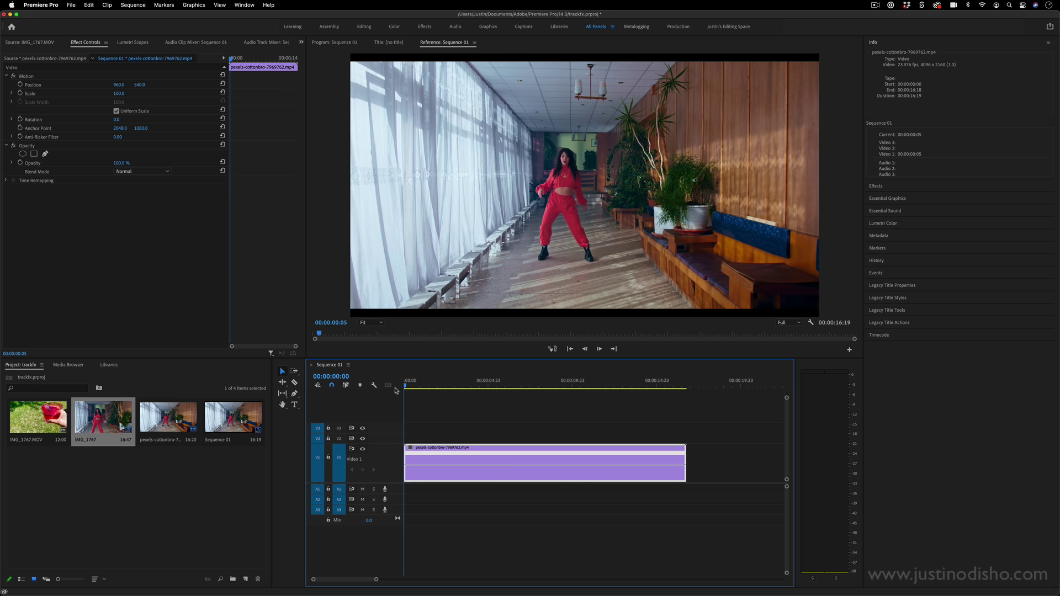
{"action": "left_click", "coordinate": [406, 388]}
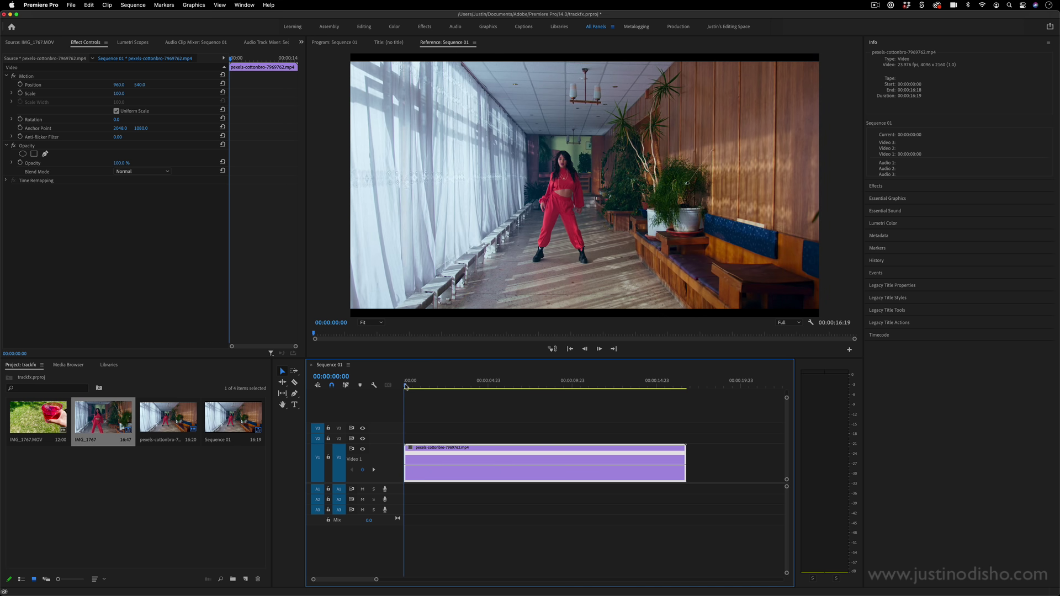
{"action": "left_click_drag", "start_coordinate": [405, 386], "coordinate": [423, 386]}
{"action": "key", "text": "space"}
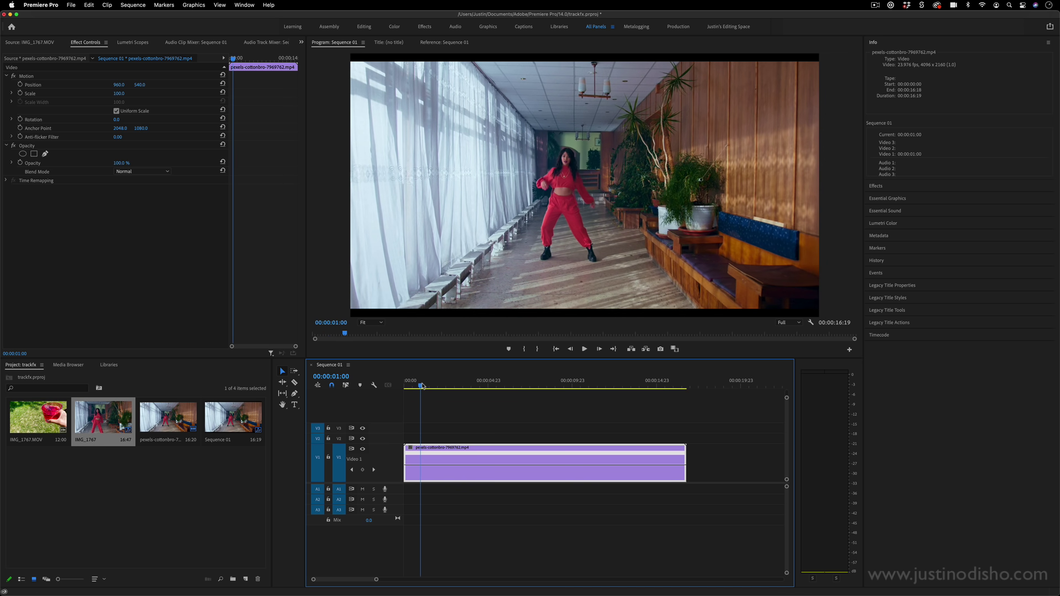
{"action": "left_click_drag", "start_coordinate": [422, 387], "coordinate": [425, 387]}
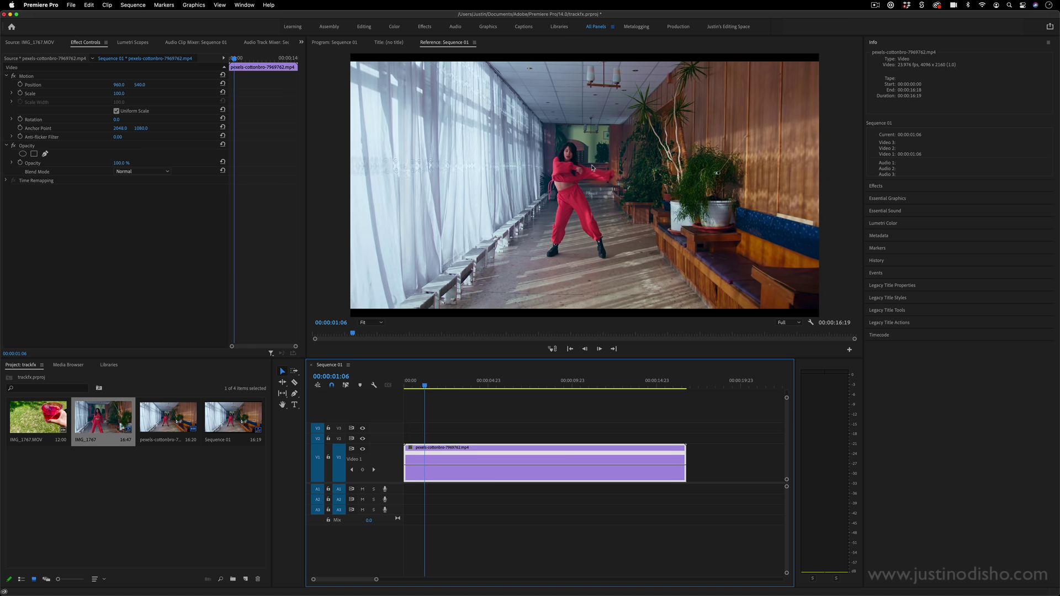
{"action": "key", "text": "super"}
{"action": "left_click", "coordinate": [425, 467], "text": "super"}
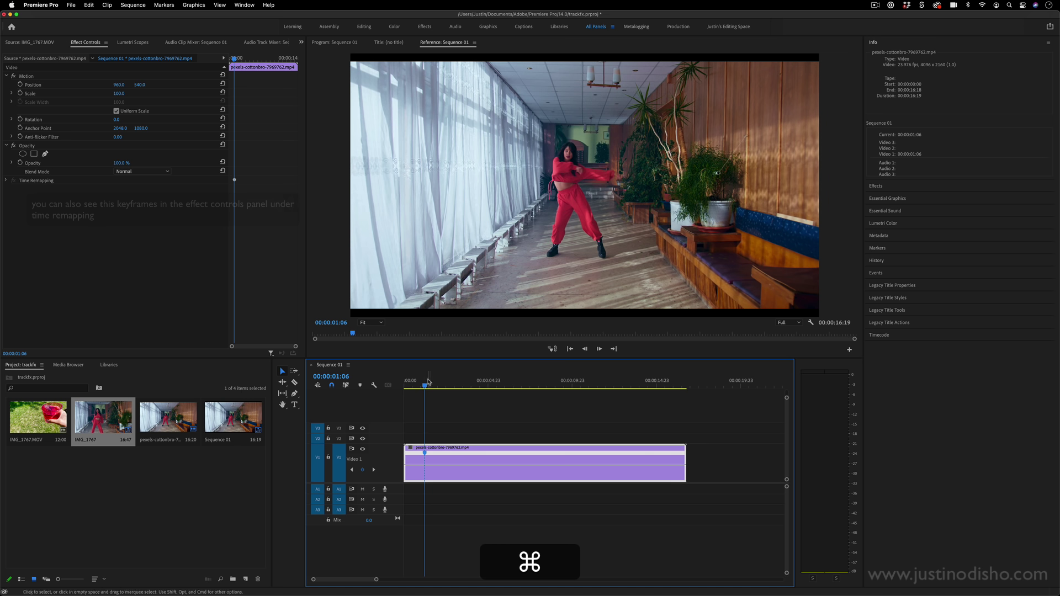
Add a second speed keyframe at 00:00:02:22 and raise the segment between the two keyframes to about three times normal speed
{"action": "left_click_drag", "start_coordinate": [425, 385], "coordinate": [440, 384]}
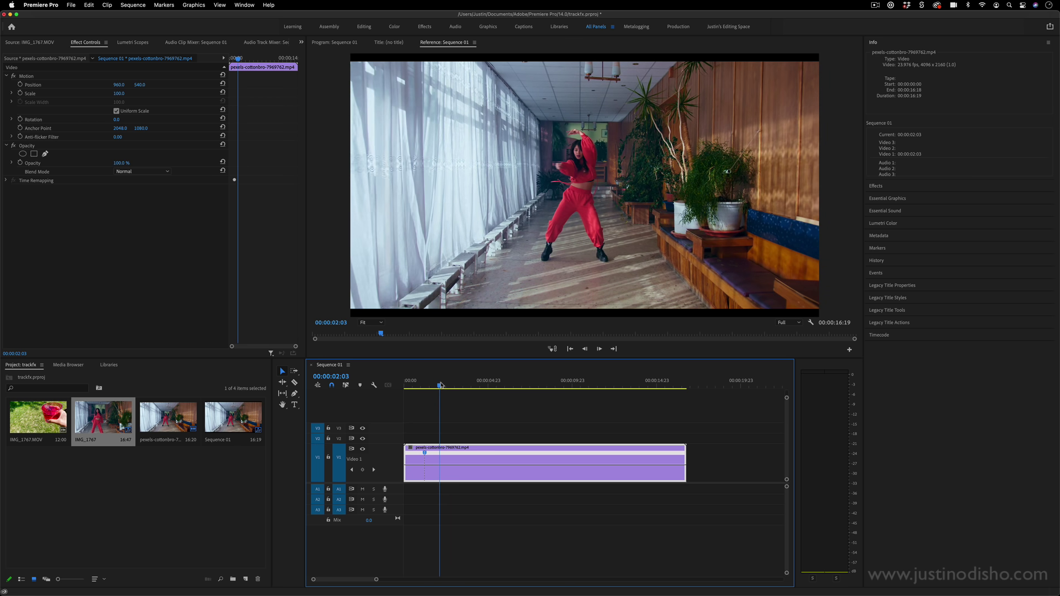
{"action": "left_click_drag", "start_coordinate": [440, 385], "coordinate": [454, 385]}
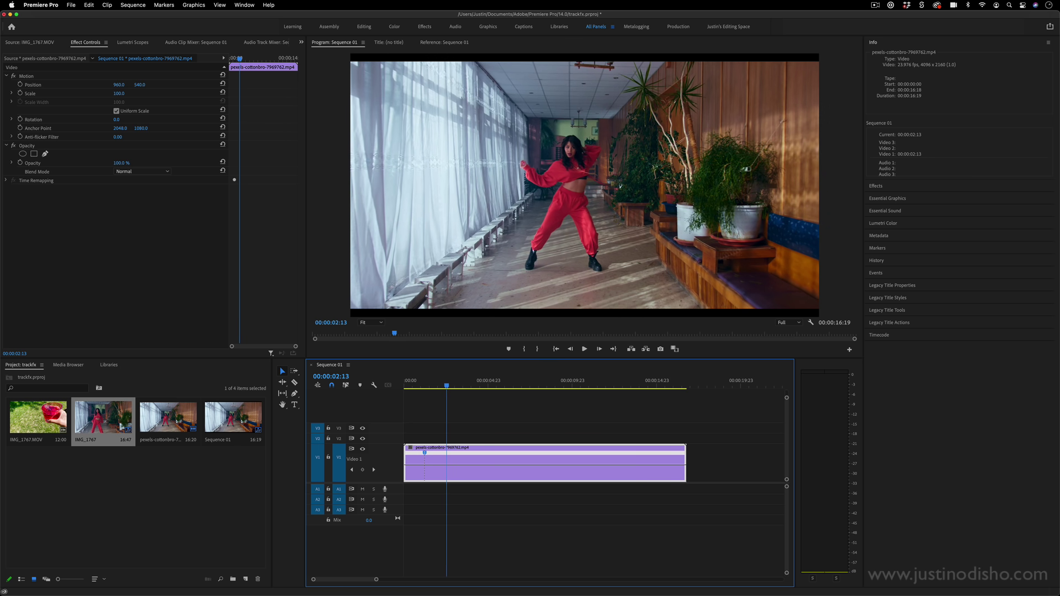
{"action": "left_click_drag", "start_coordinate": [449, 386], "coordinate": [455, 388]}
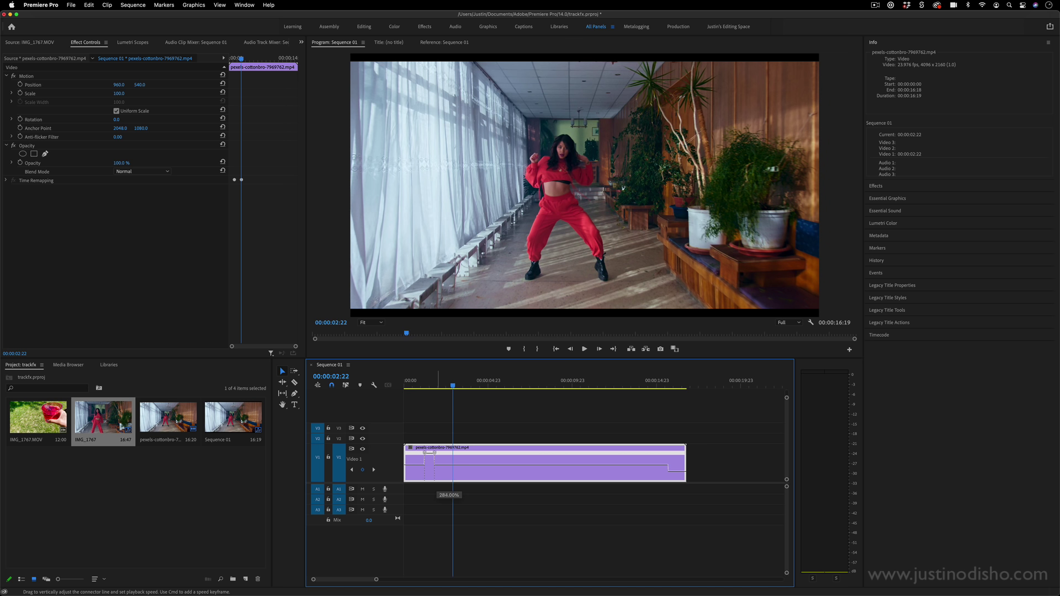
{"action": "left_click_drag", "start_coordinate": [439, 385], "coordinate": [438, 382]}
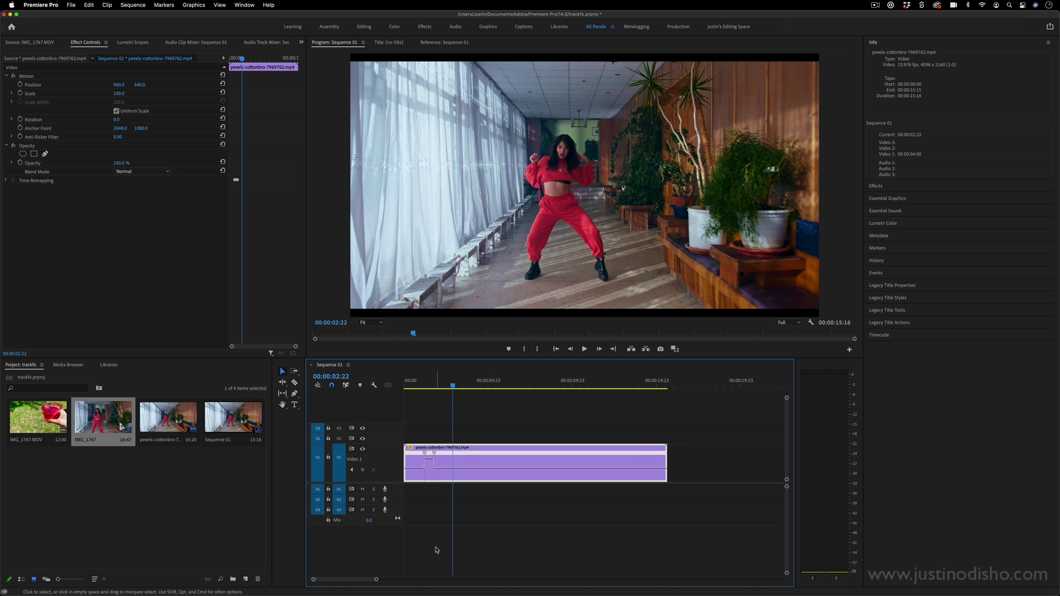
Split the second speed keyframe slightly for a very short ramp out of the fast segment, and start playing the result back
{"action": "left_click_drag", "start_coordinate": [377, 580], "coordinate": [359, 580]}
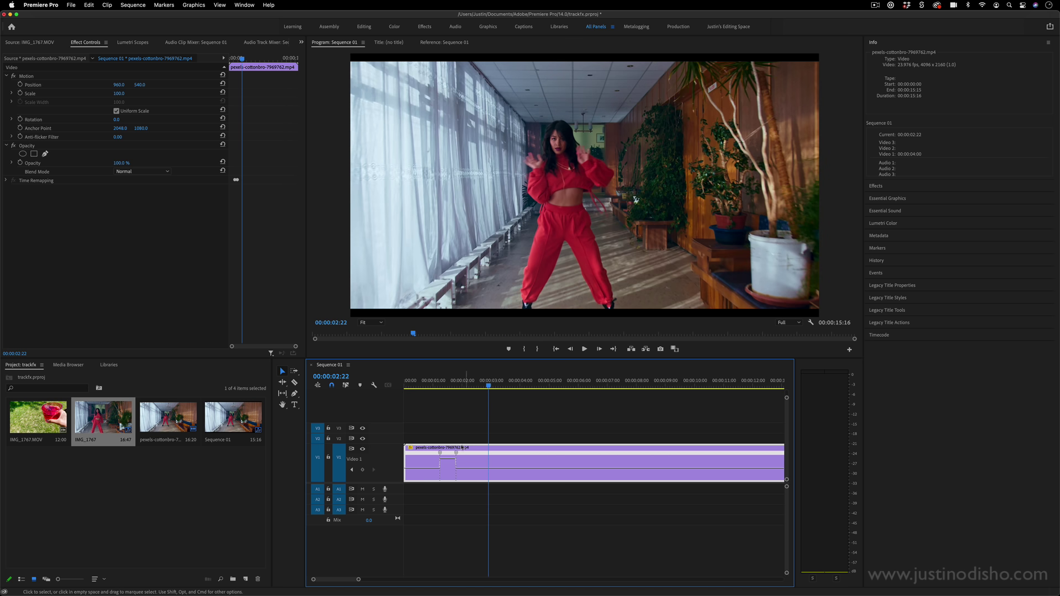
{"action": "left_click_drag", "start_coordinate": [457, 454], "coordinate": [459, 457]}
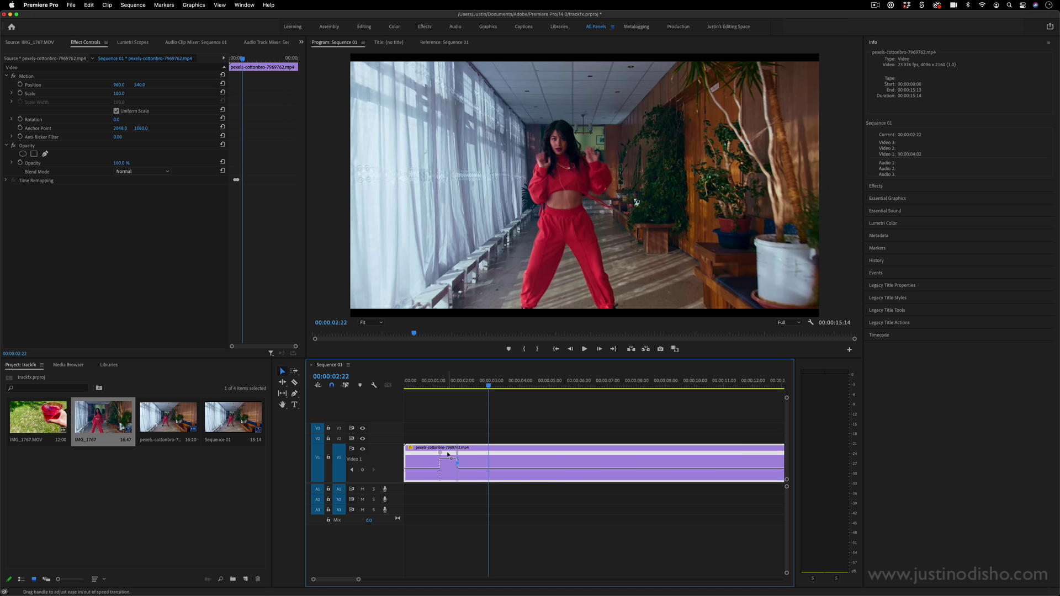
{"action": "key", "text": "space"}
{"action": "key", "text": "space"}
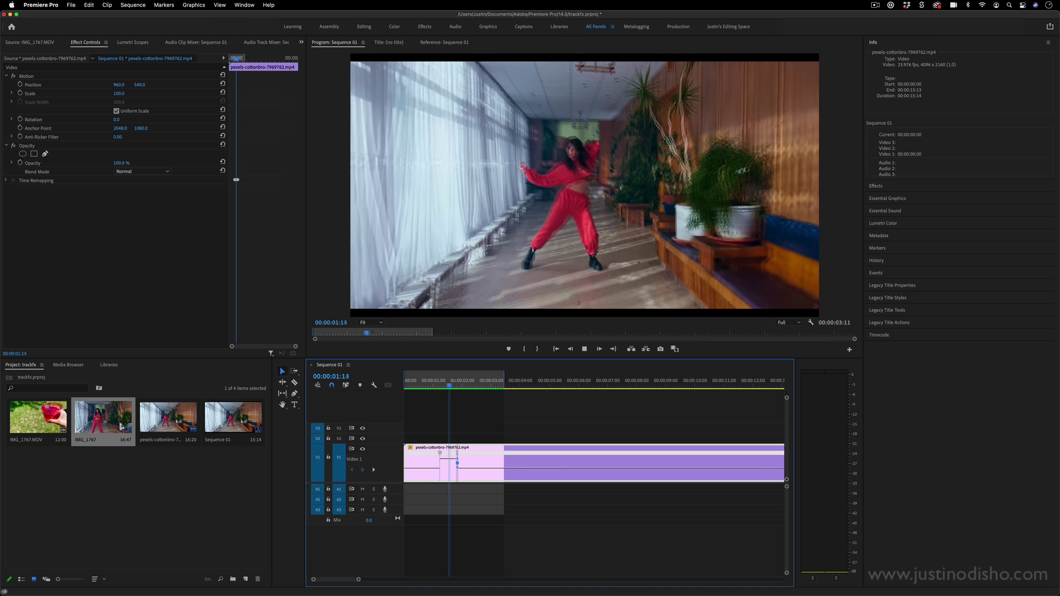
Replay the dance clip from the sequence start to examine the speed change into and out of the fast segment
{"action": "scroll", "coordinate": [636, 195], "scroll_direction": "down", "scroll_amount": 2}
{"action": "left_click", "coordinate": [438, 387]}
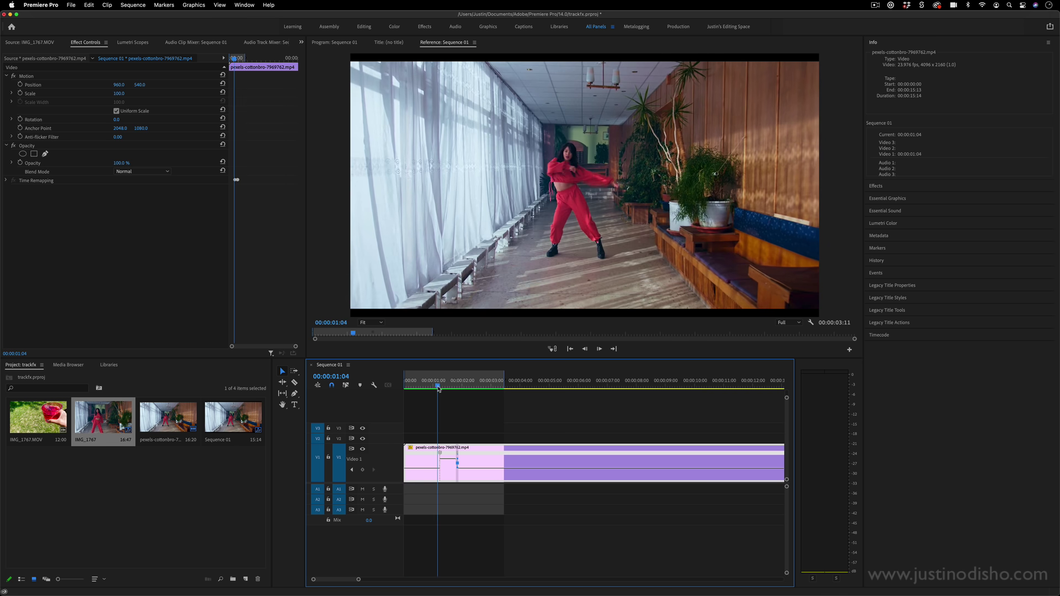
{"action": "left_click_drag", "start_coordinate": [440, 389], "coordinate": [355, 396]}
{"action": "key", "text": "space"}
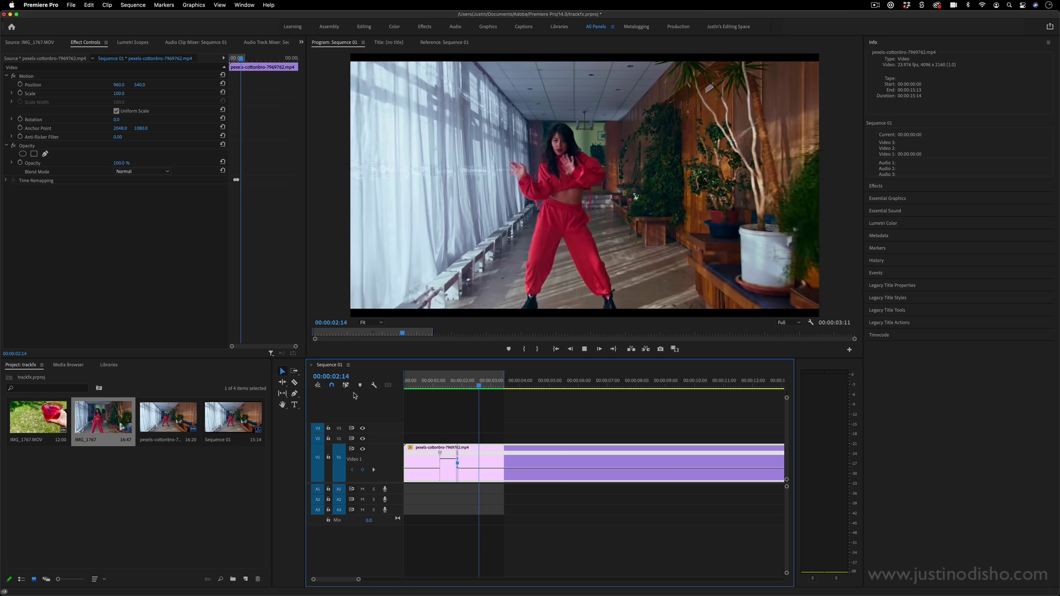
{"action": "key", "text": "space"}
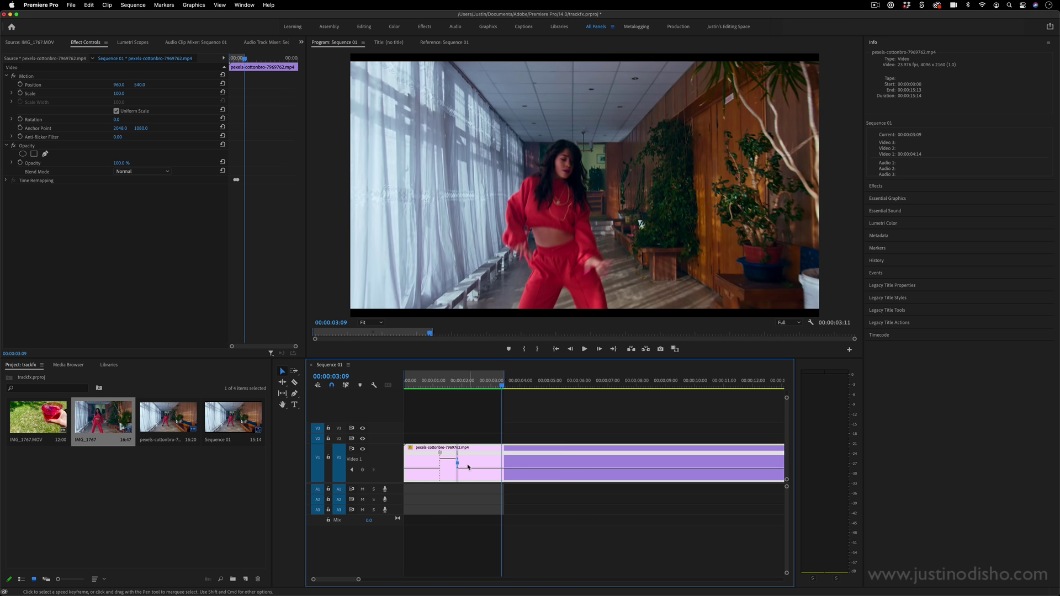
{"action": "key", "text": "Home"}
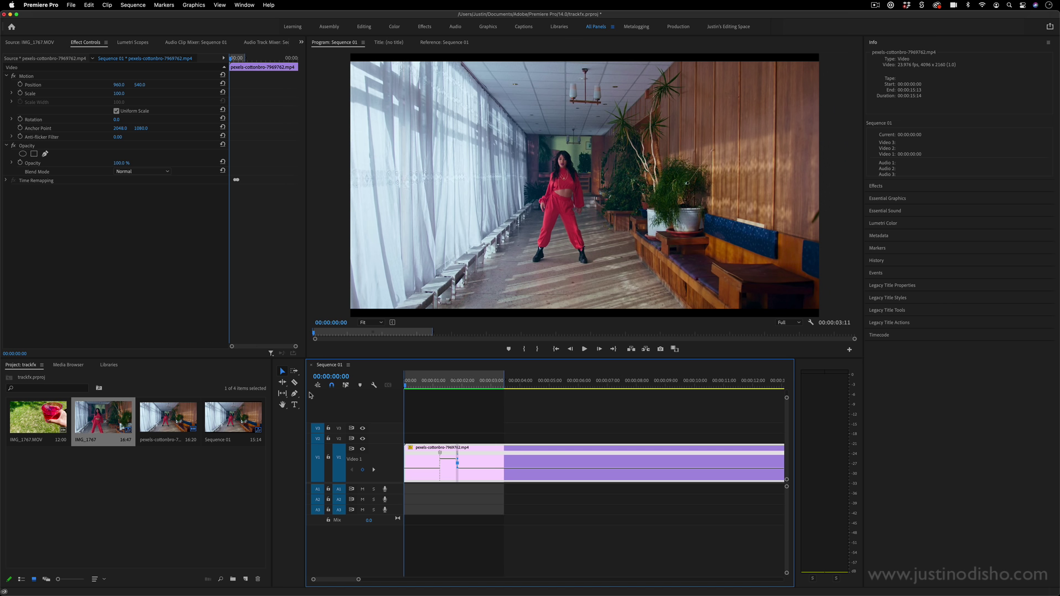
{"action": "key", "text": "space"}
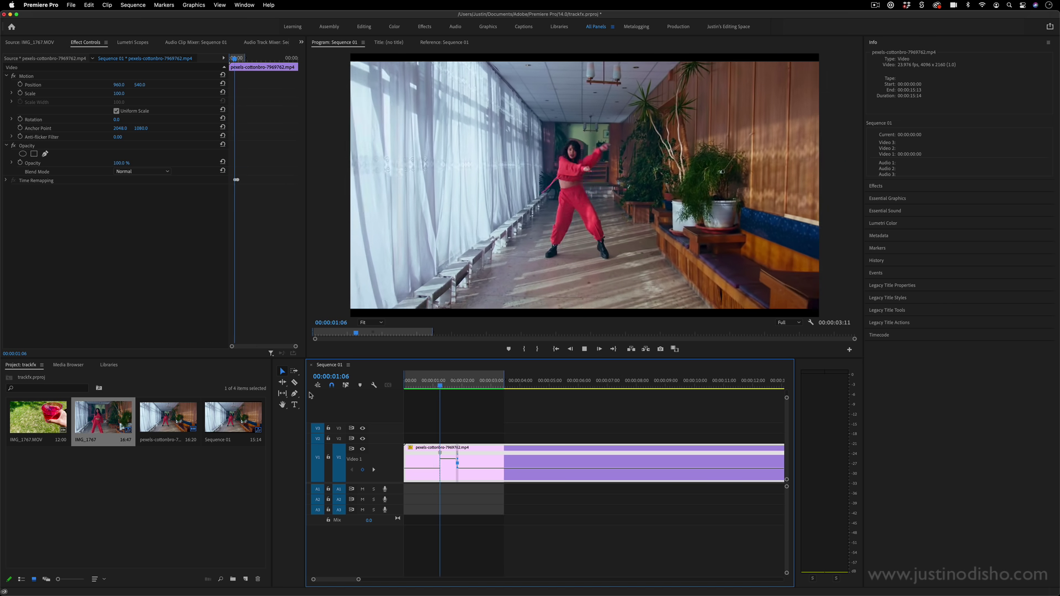
{"action": "key", "text": "space"}
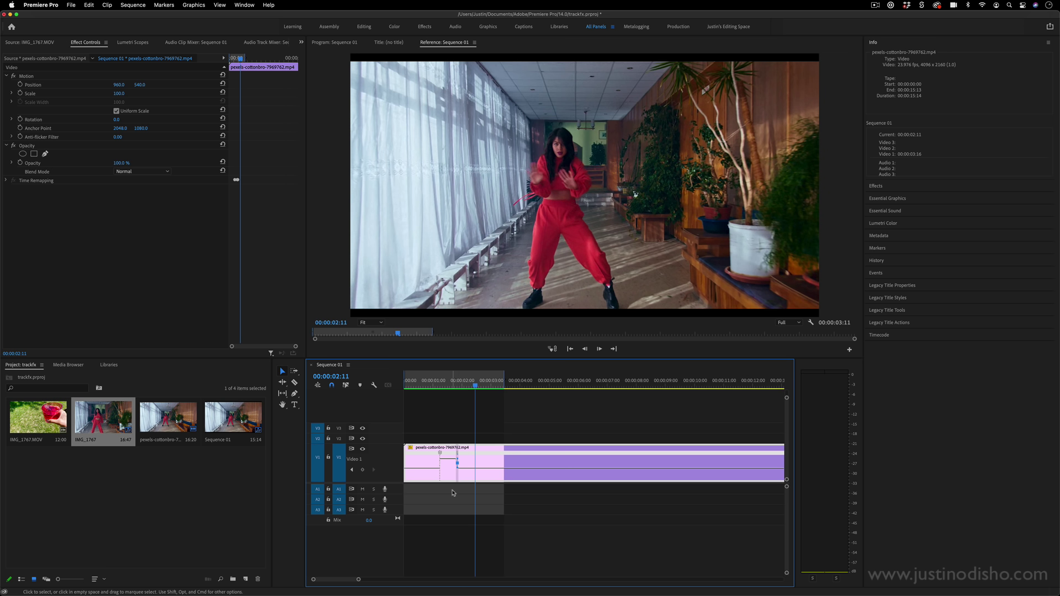
Extend the fast segment to about the three-second mark with a gradual ramp out, and play back from just before it
{"action": "left_click_drag", "start_coordinate": [458, 463], "coordinate": [490, 453]}
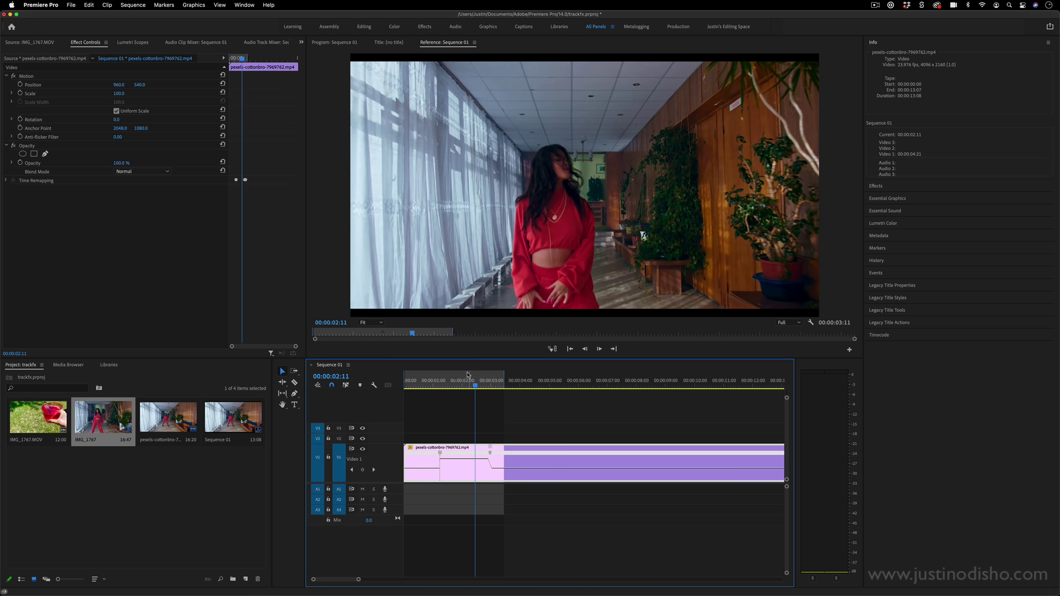
{"action": "left_click", "coordinate": [439, 386]}
{"action": "key", "text": "space"}
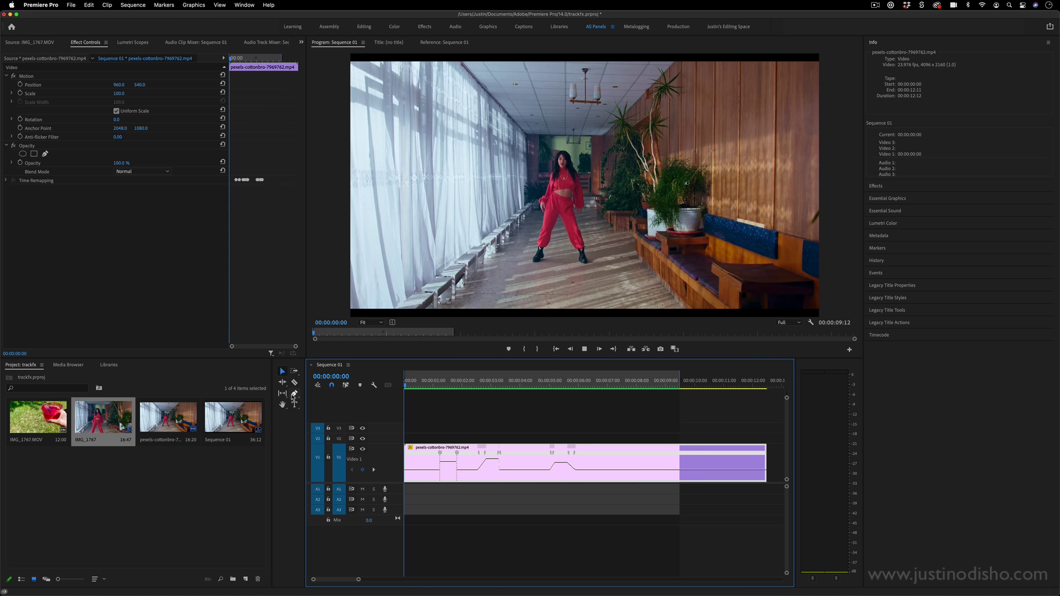
Play through the dance clip with all its speed ramps, and replay it from about the one-second mark
{"action": "key", "text": "space"}
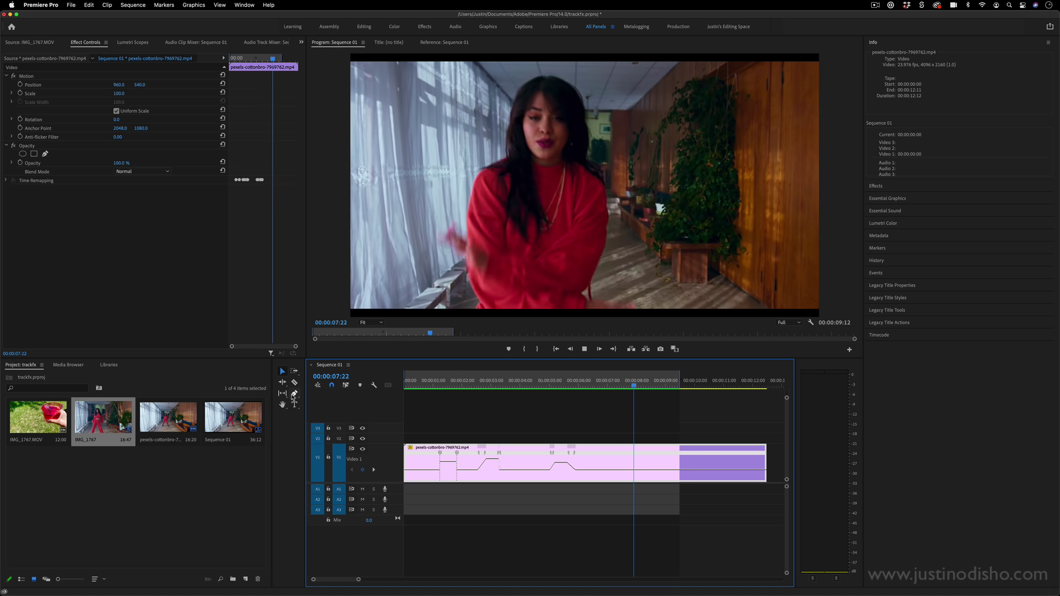
{"action": "key", "text": "space"}
{"action": "key", "text": "Home"}
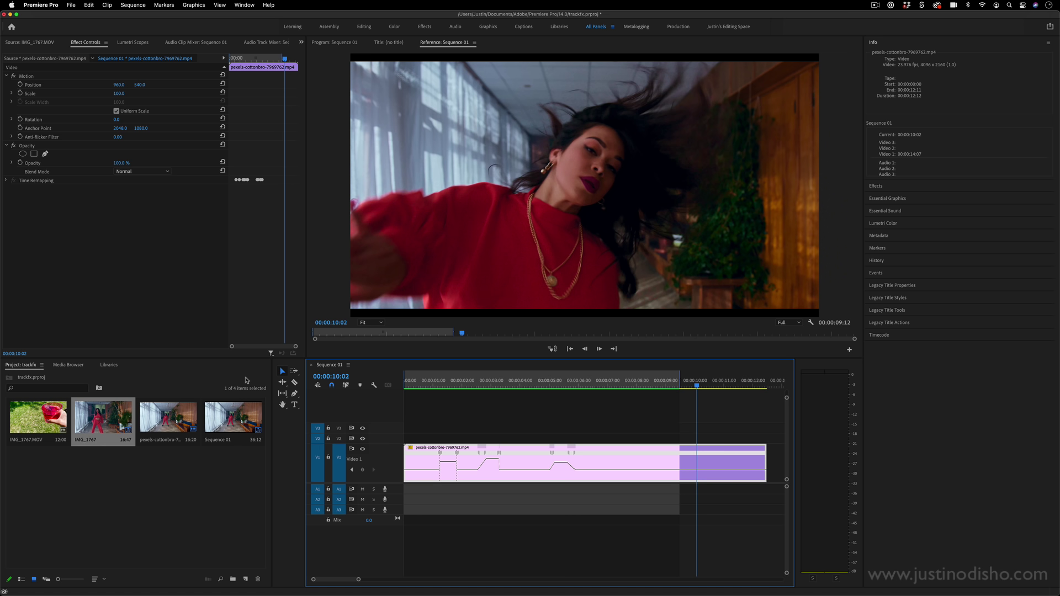
{"action": "left_click", "coordinate": [435, 383]}
{"action": "key", "text": "space"}
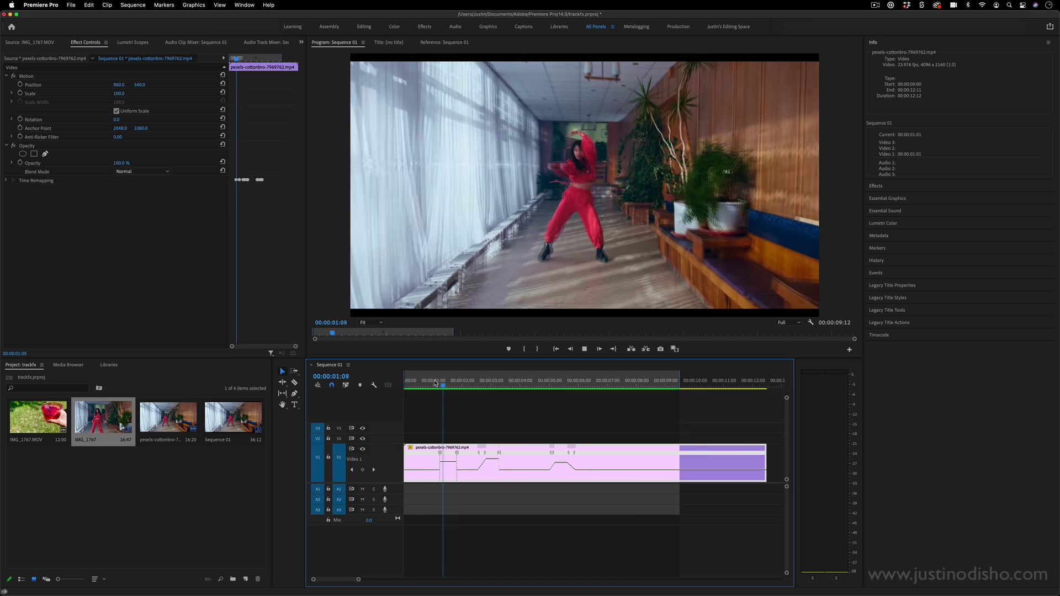